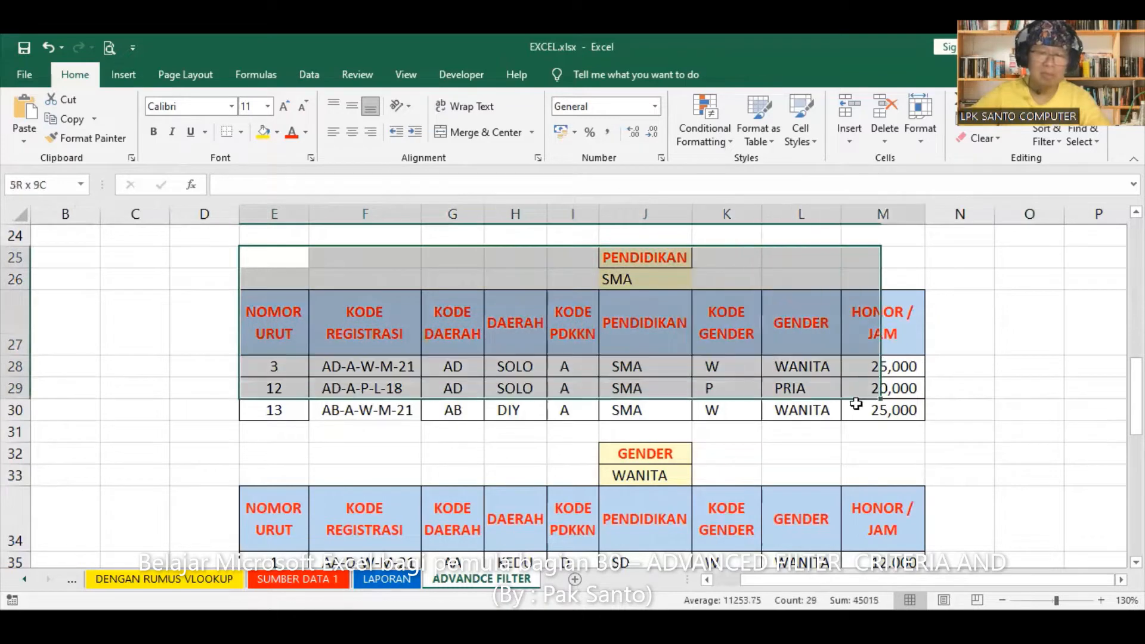
Examine the gender values in the SMA filter results and the GENDER WANITA results below them
{"action": "left_click", "coordinate": [1002, 452]}
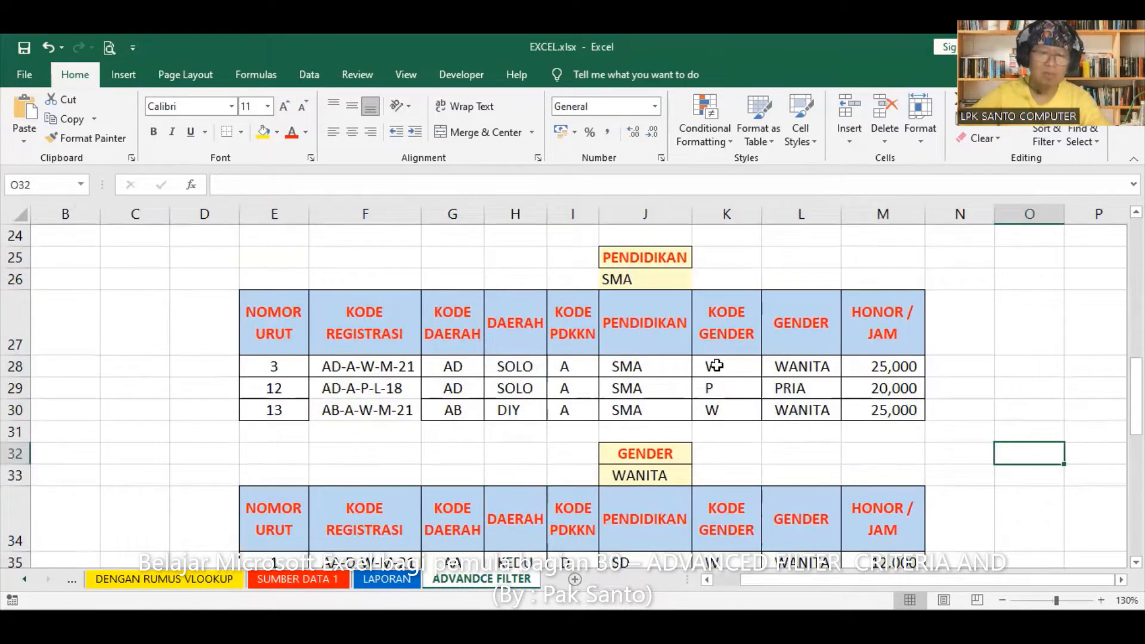
{"action": "left_click", "coordinate": [799, 406]}
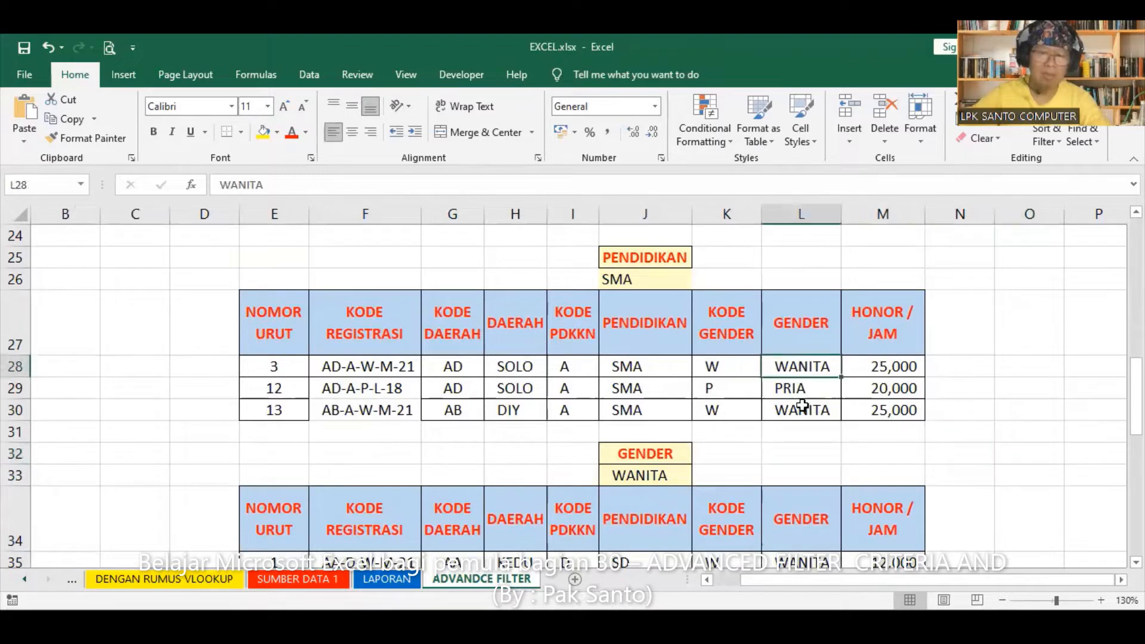
{"action": "scroll", "coordinate": [728, 470], "scroll_direction": "down", "scroll_amount": 2}
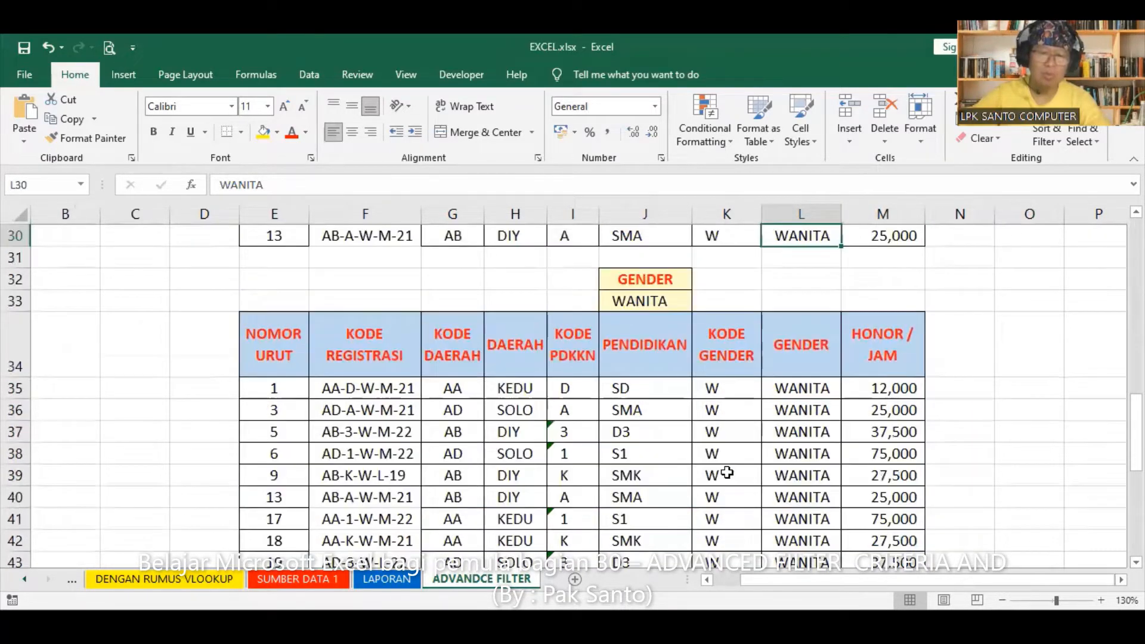
{"action": "scroll", "coordinate": [723, 466], "scroll_direction": "down", "scroll_amount": 1}
{"action": "scroll", "coordinate": [689, 307], "scroll_direction": "down", "scroll_amount": 1}
{"action": "scroll", "coordinate": [688, 308], "scroll_direction": "up", "scroll_amount": 1}
{"action": "scroll", "coordinate": [689, 308], "scroll_direction": "down", "scroll_amount": 2}
{"action": "scroll", "coordinate": [687, 309], "scroll_direction": "up", "scroll_amount": 1}
{"action": "scroll", "coordinate": [686, 310], "scroll_direction": "up", "scroll_amount": 1}
{"action": "scroll", "coordinate": [682, 315], "scroll_direction": "down", "scroll_amount": 1}
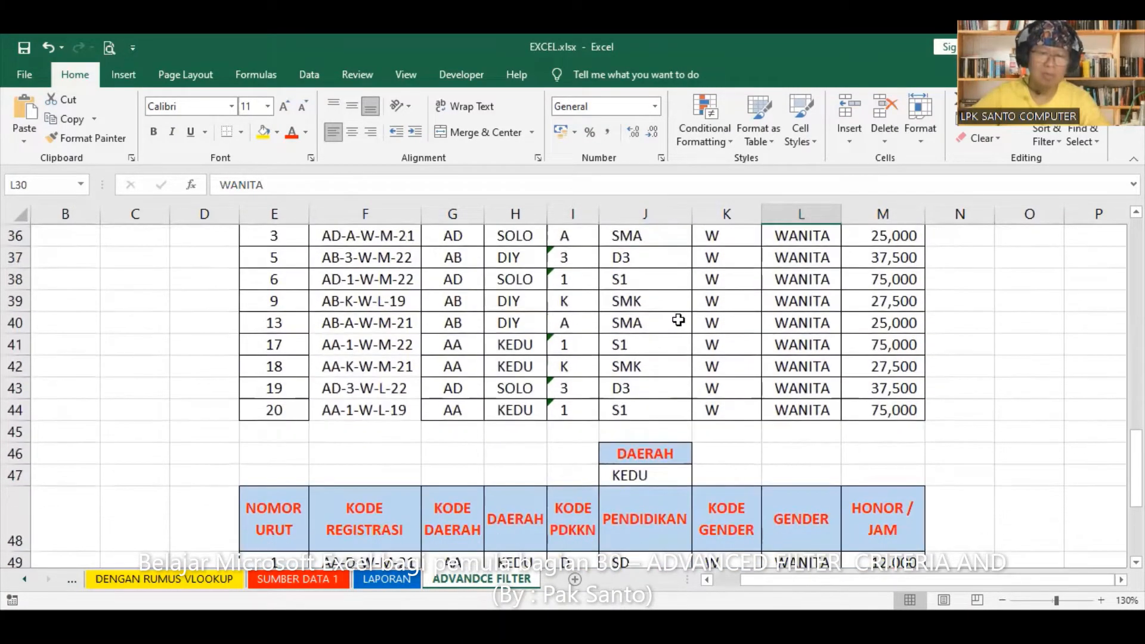
Check the S1 entries in the PENDIDIKAN column of the WANITA results and compare with the source table
{"action": "left_click", "coordinate": [677, 281]}
{"action": "left_click", "coordinate": [654, 349]}
{"action": "left_click", "coordinate": [641, 402]}
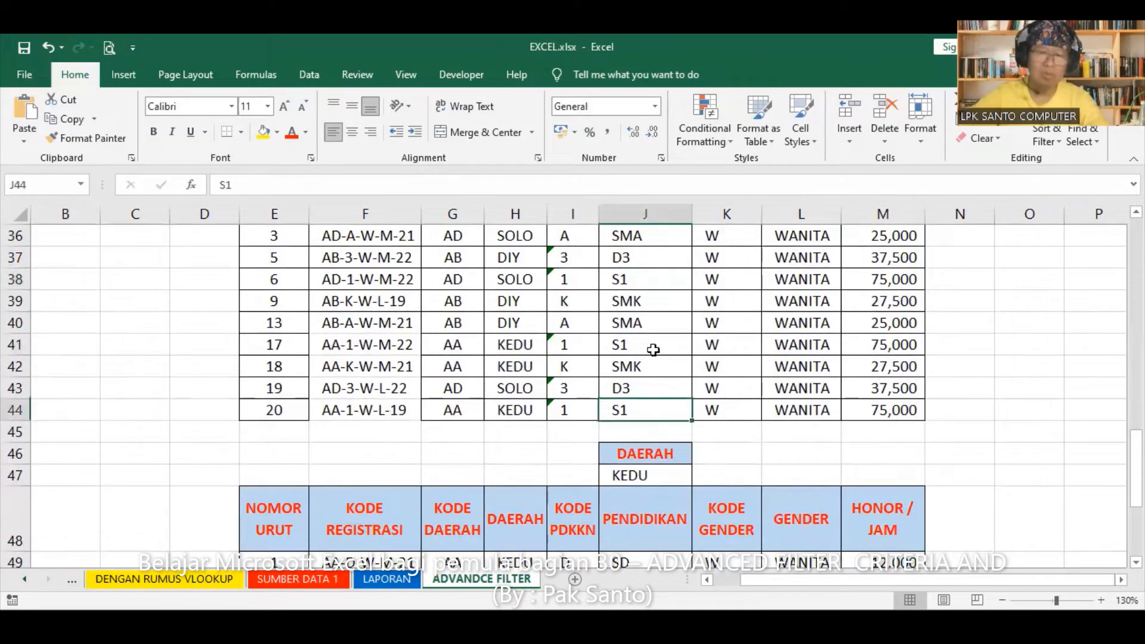
{"action": "scroll", "coordinate": [650, 338], "scroll_direction": "up", "scroll_amount": 4}
{"action": "scroll", "coordinate": [649, 344], "scroll_direction": "down", "scroll_amount": 6}
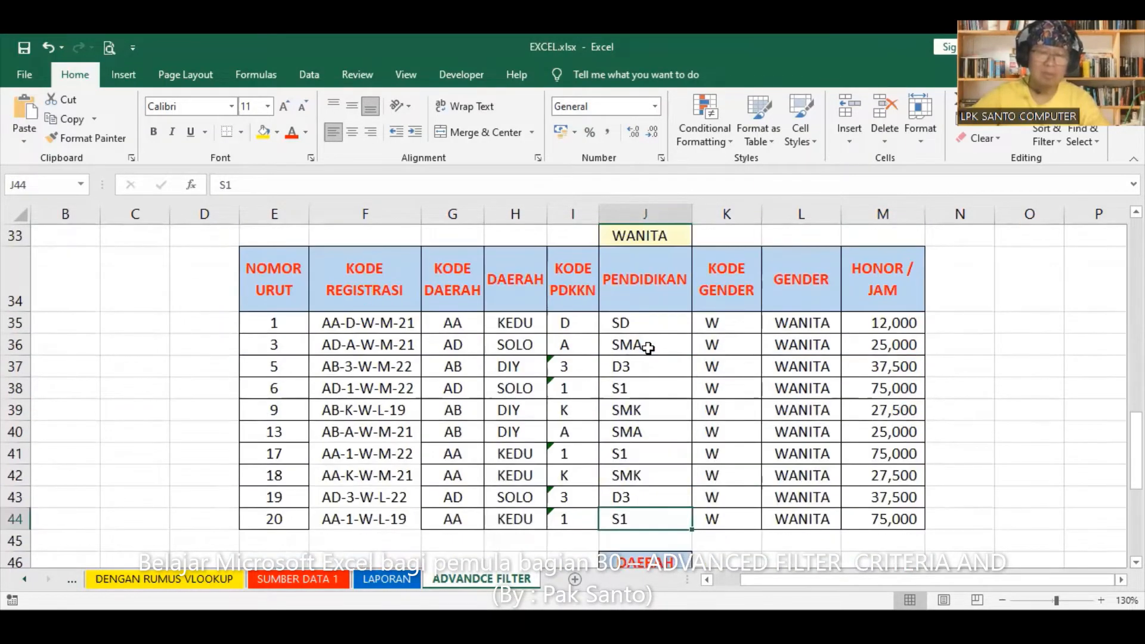
{"action": "scroll", "coordinate": [648, 351], "scroll_direction": "up", "scroll_amount": 4}
{"action": "scroll", "coordinate": [648, 352], "scroll_direction": "up", "scroll_amount": 4}
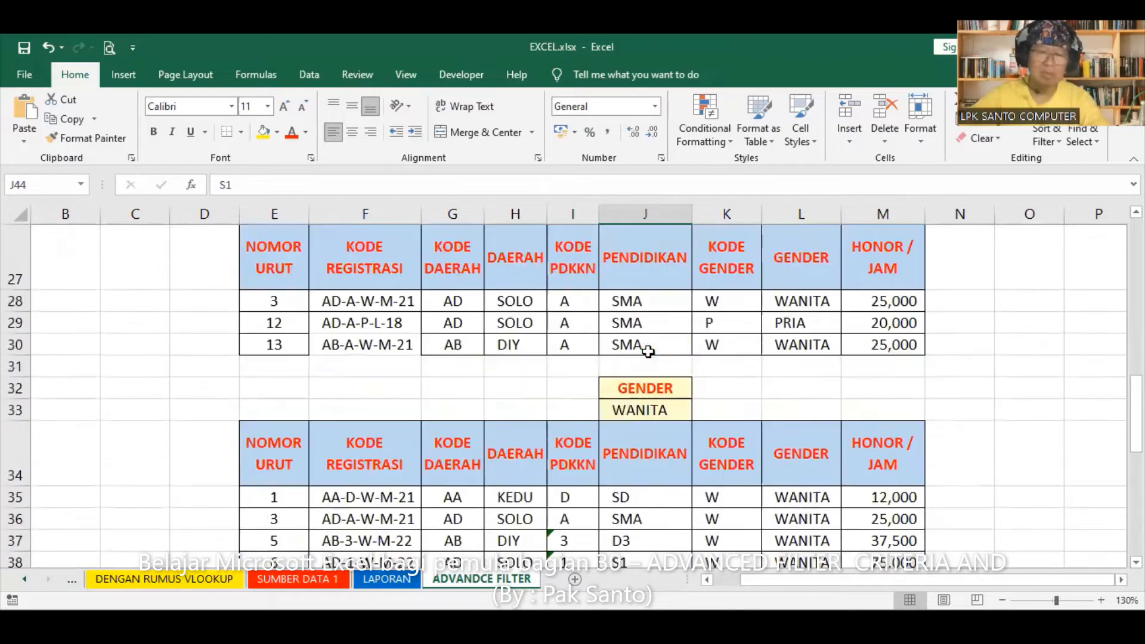
{"action": "scroll", "coordinate": [649, 370], "scroll_direction": "up", "scroll_amount": 3}
{"action": "scroll", "coordinate": [649, 388], "scroll_direction": "up", "scroll_amount": 2}
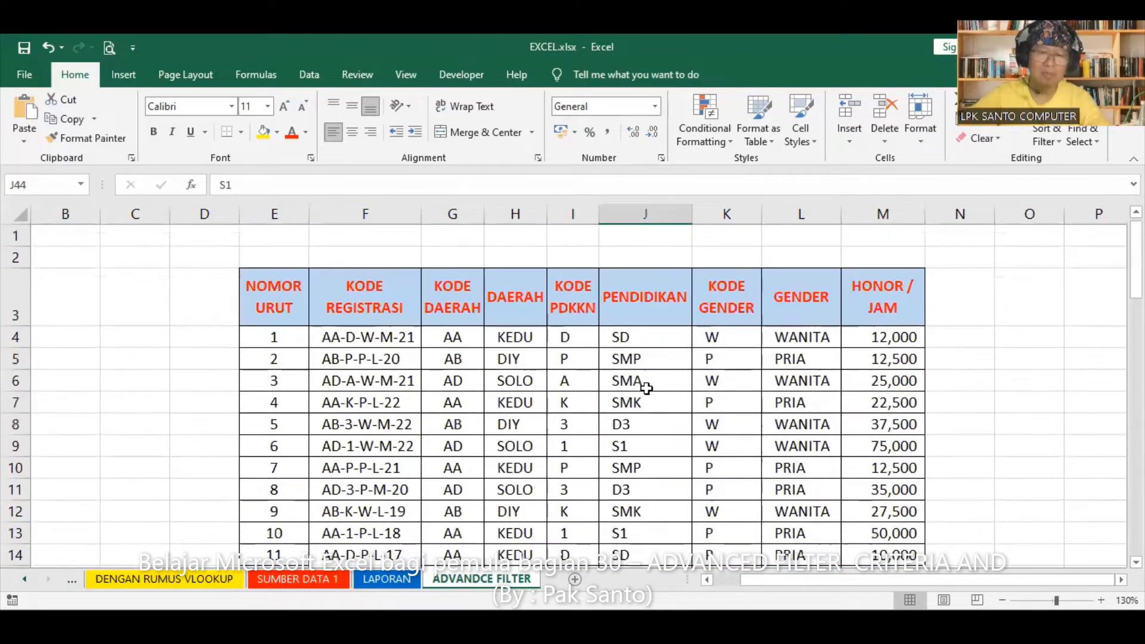
Copy the PENDIDIKAN criteria block from J25:J26 to J58, below the DAERAH filter results
{"action": "scroll", "coordinate": [647, 389], "scroll_direction": "down", "scroll_amount": 7}
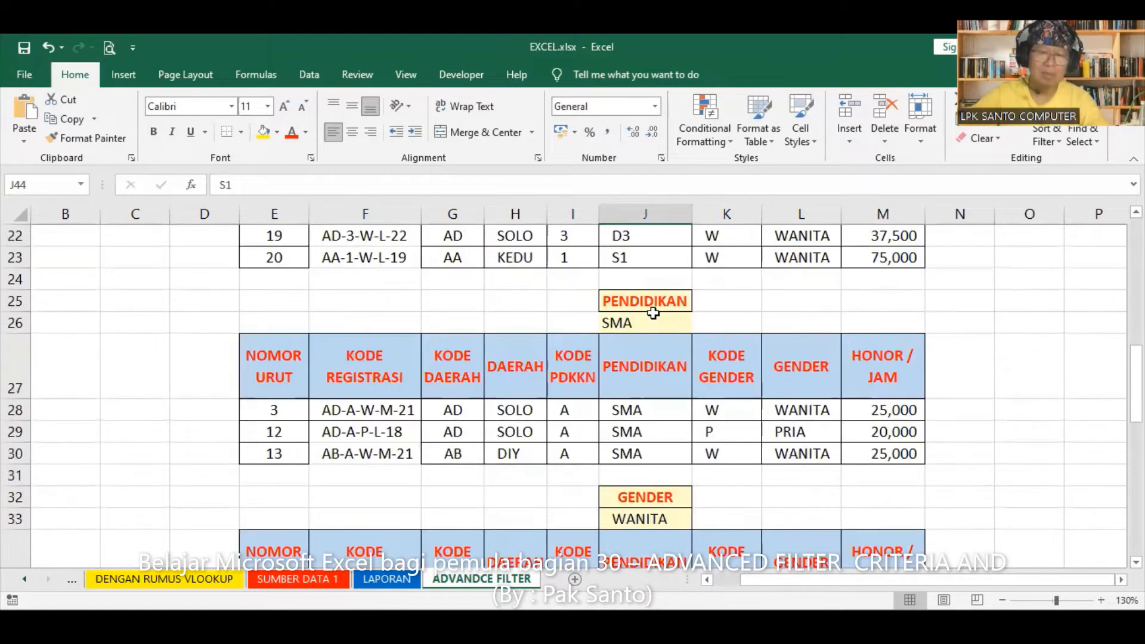
{"action": "scroll", "coordinate": [654, 306], "scroll_direction": "down", "scroll_amount": 2}
{"action": "scroll", "coordinate": [657, 305], "scroll_direction": "up", "scroll_amount": 2}
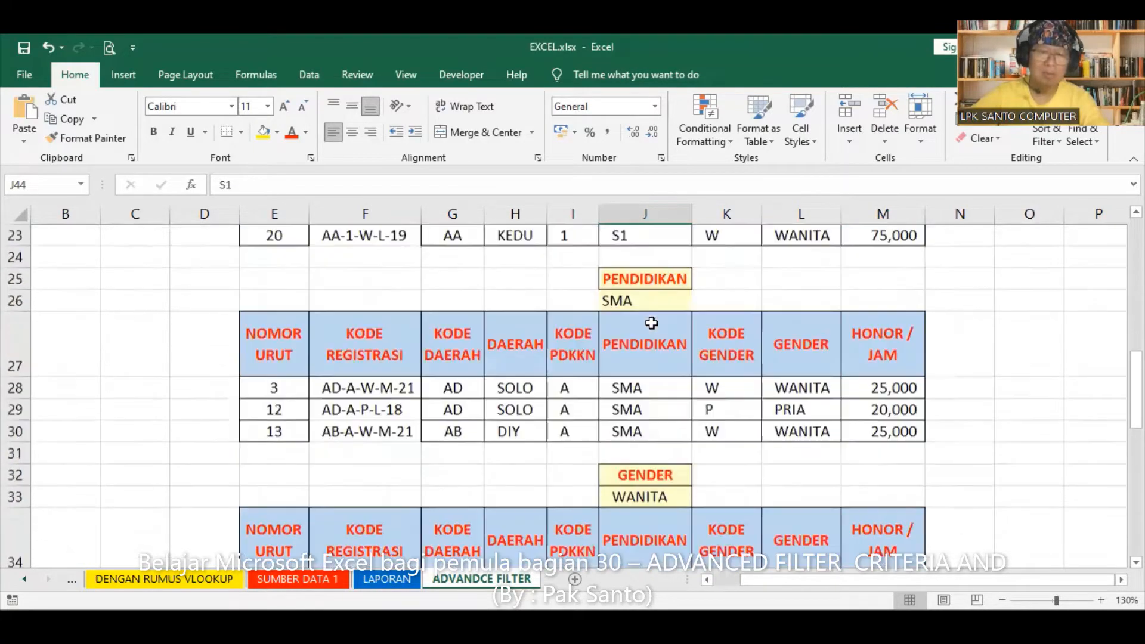
{"action": "left_click_drag", "start_coordinate": [657, 303], "coordinate": [650, 322]}
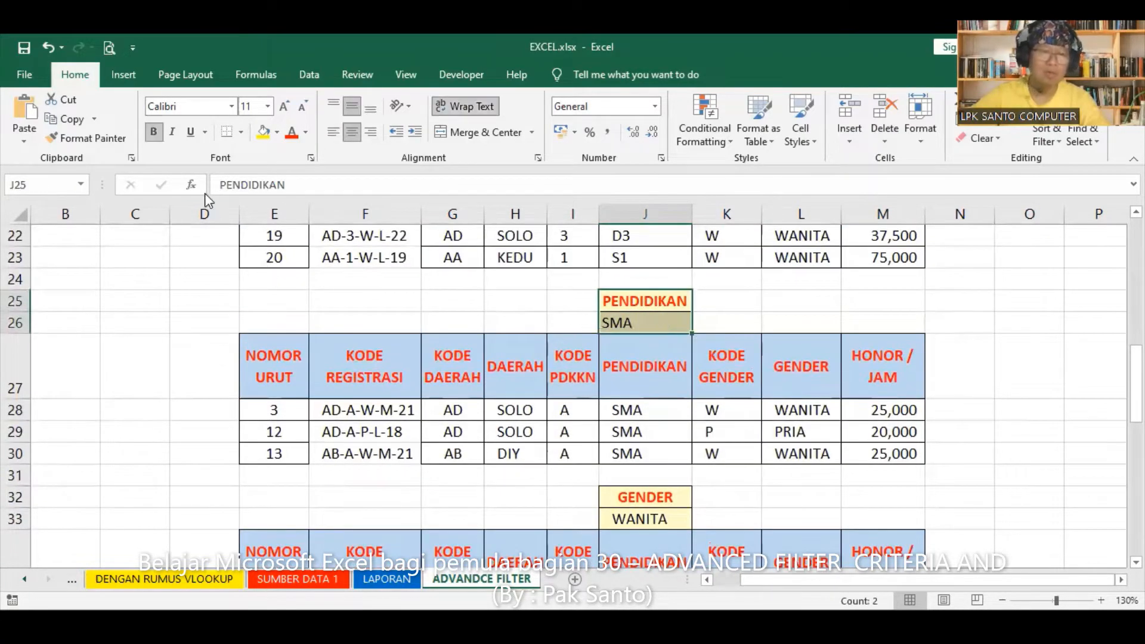
{"action": "left_click", "coordinate": [71, 119]}
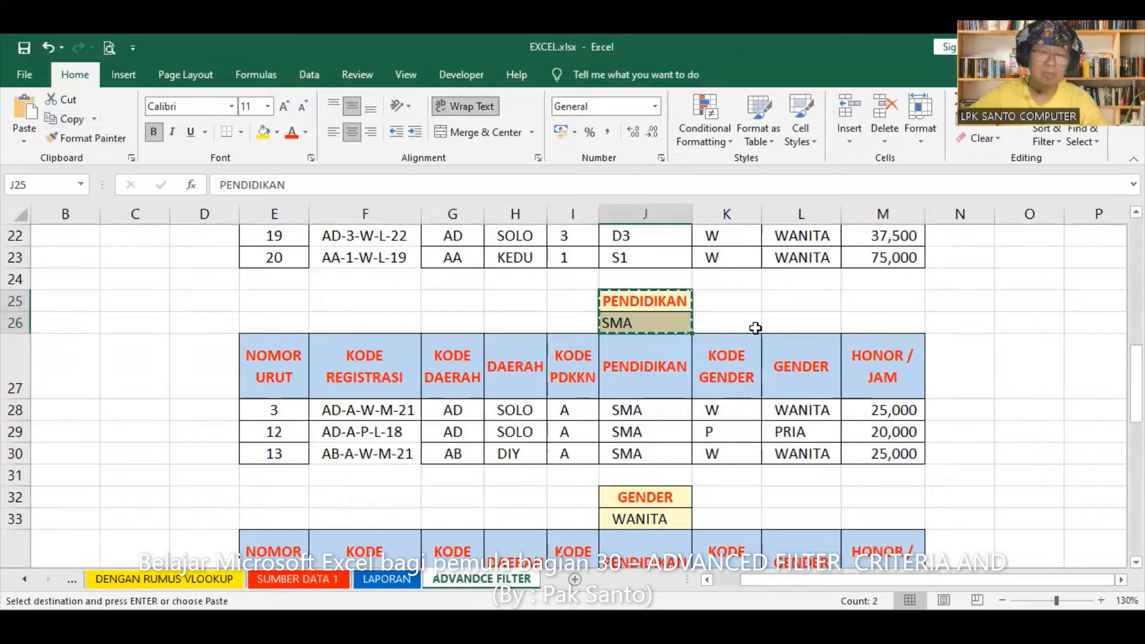
{"action": "scroll", "coordinate": [755, 328], "scroll_direction": "up", "scroll_amount": 1}
{"action": "scroll", "coordinate": [745, 338], "scroll_direction": "down", "scroll_amount": 12}
{"action": "scroll", "coordinate": [744, 341], "scroll_direction": "up", "scroll_amount": 2}
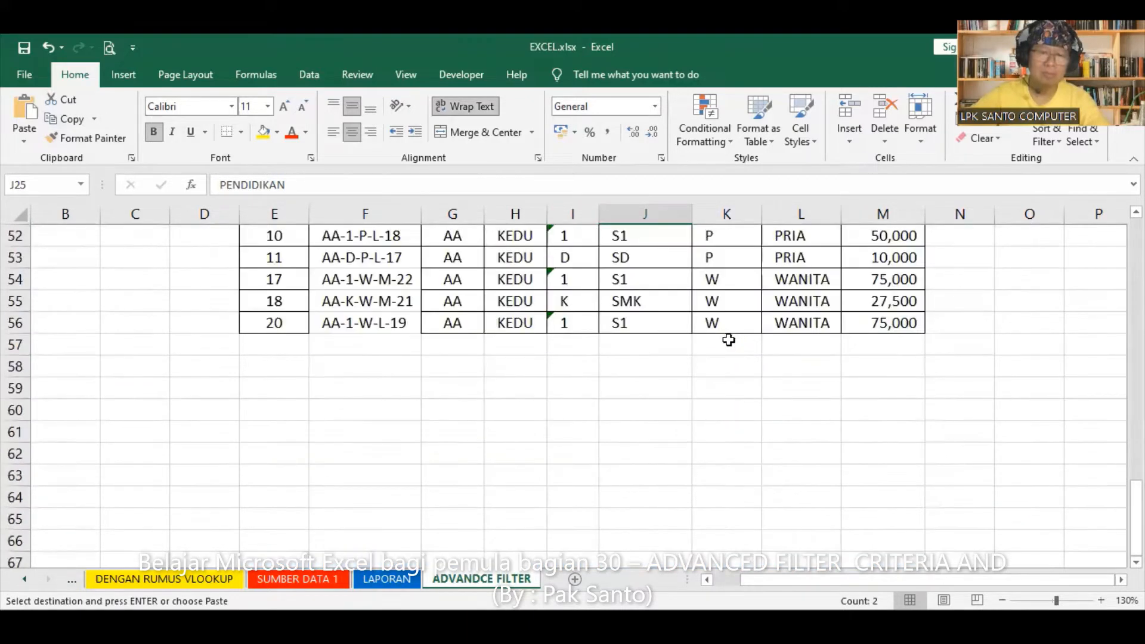
{"action": "left_click", "coordinate": [647, 365]}
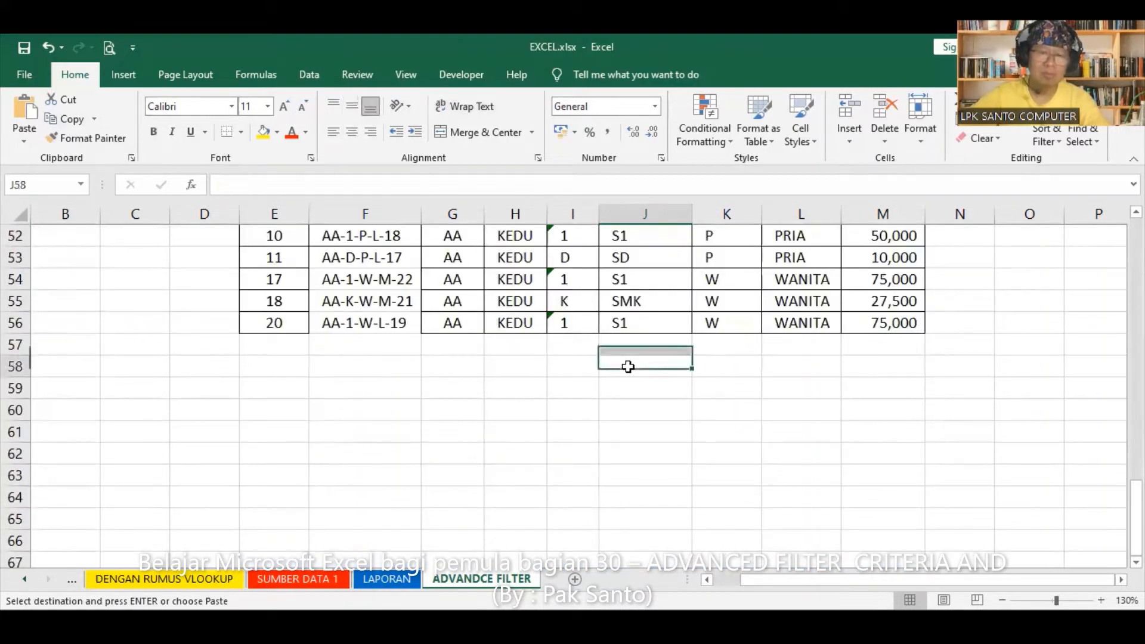
{"action": "left_click", "coordinate": [24, 114]}
Change the PENDIDIKAN criterion in J59 to S1
{"action": "left_click", "coordinate": [620, 386]}
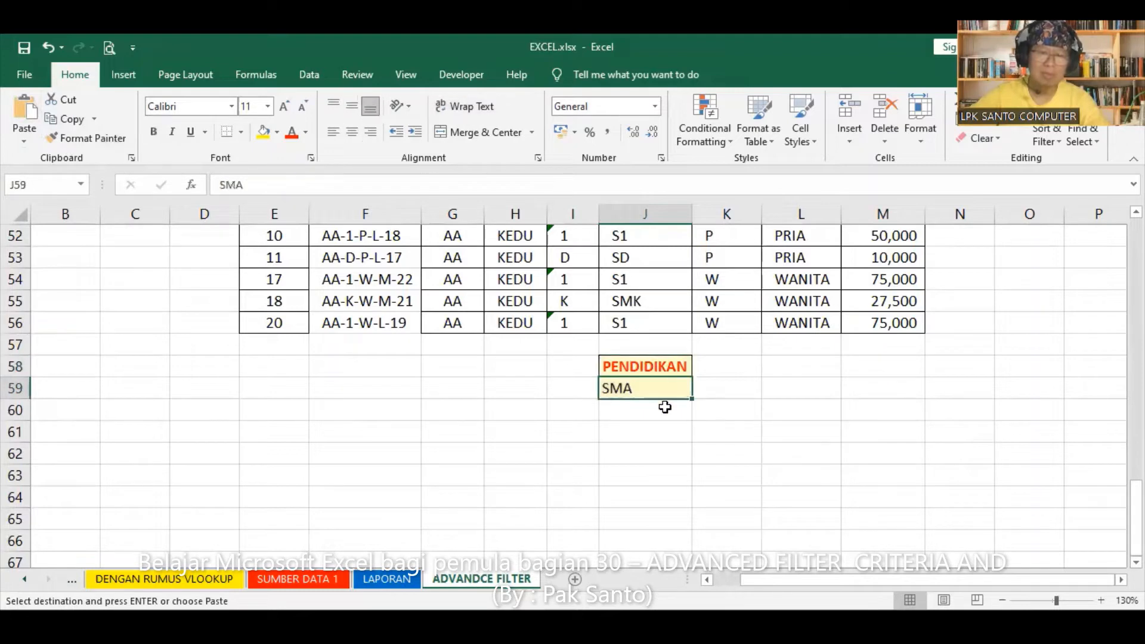
{"action": "type", "text": "s1"}
{"action": "key", "text": "BackSpace"}
{"action": "key", "text": "BackSpace"}
{"action": "type", "text": "S1"}
{"action": "key", "text": "Return"}
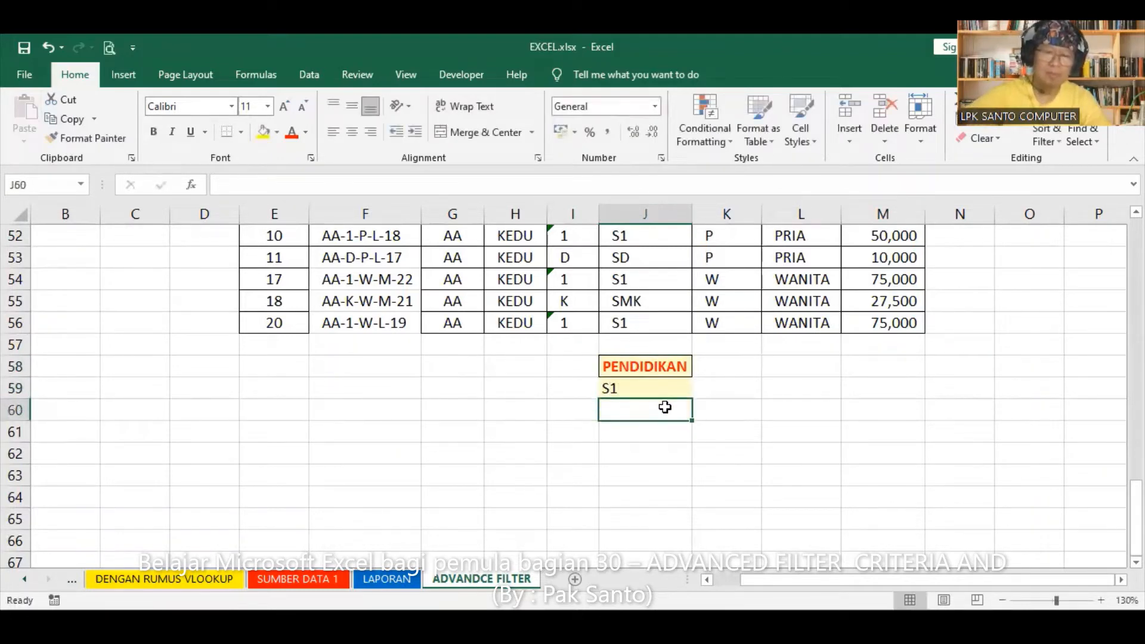
Copy the GENDER criteria block with WANITA from J32:J33 to K58, beside the new PENDIDIKAN criterion
{"action": "scroll", "coordinate": [697, 405], "scroll_direction": "up", "scroll_amount": 2}
{"action": "scroll", "coordinate": [696, 405], "scroll_direction": "up", "scroll_amount": 11}
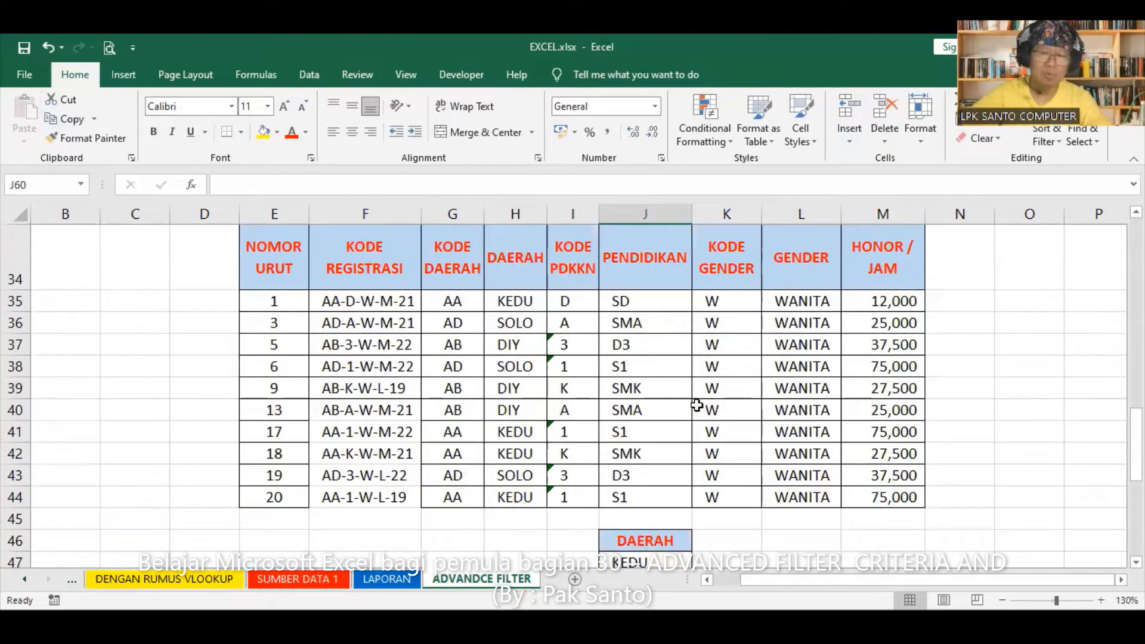
{"action": "scroll", "coordinate": [697, 403], "scroll_direction": "up", "scroll_amount": 4}
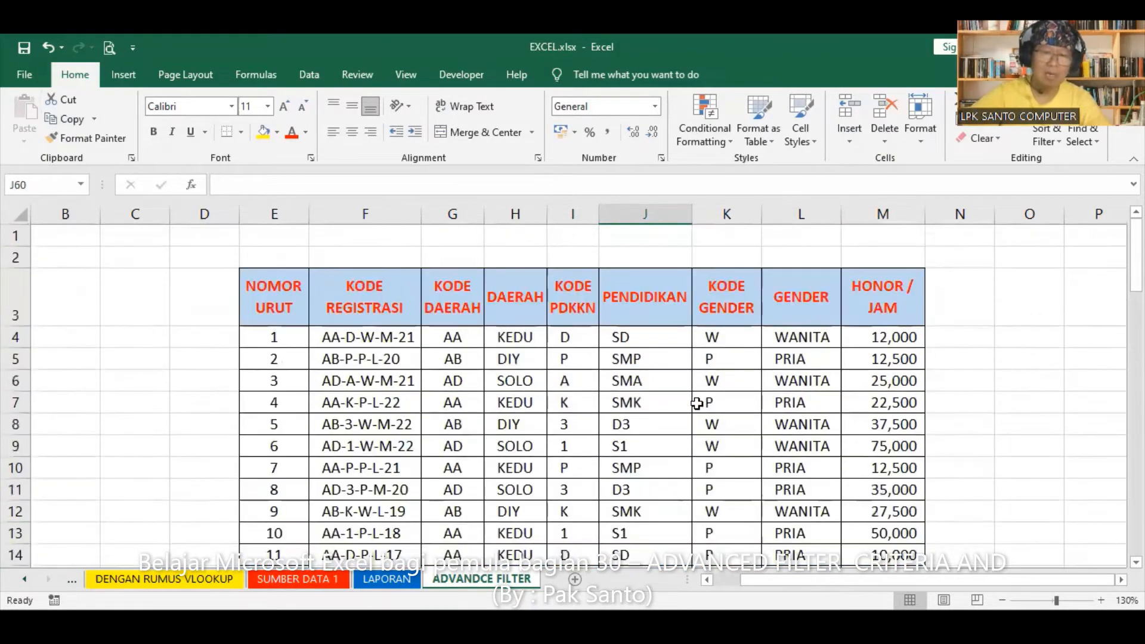
{"action": "scroll", "coordinate": [697, 404], "scroll_direction": "down", "scroll_amount": 8}
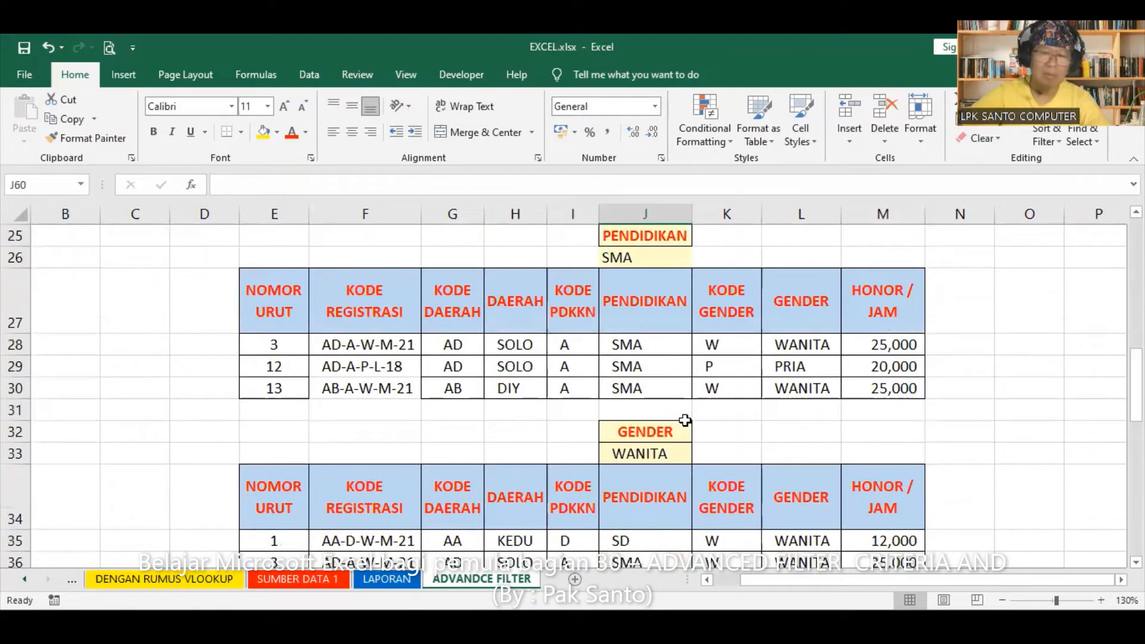
{"action": "left_click_drag", "start_coordinate": [663, 432], "coordinate": [659, 451]}
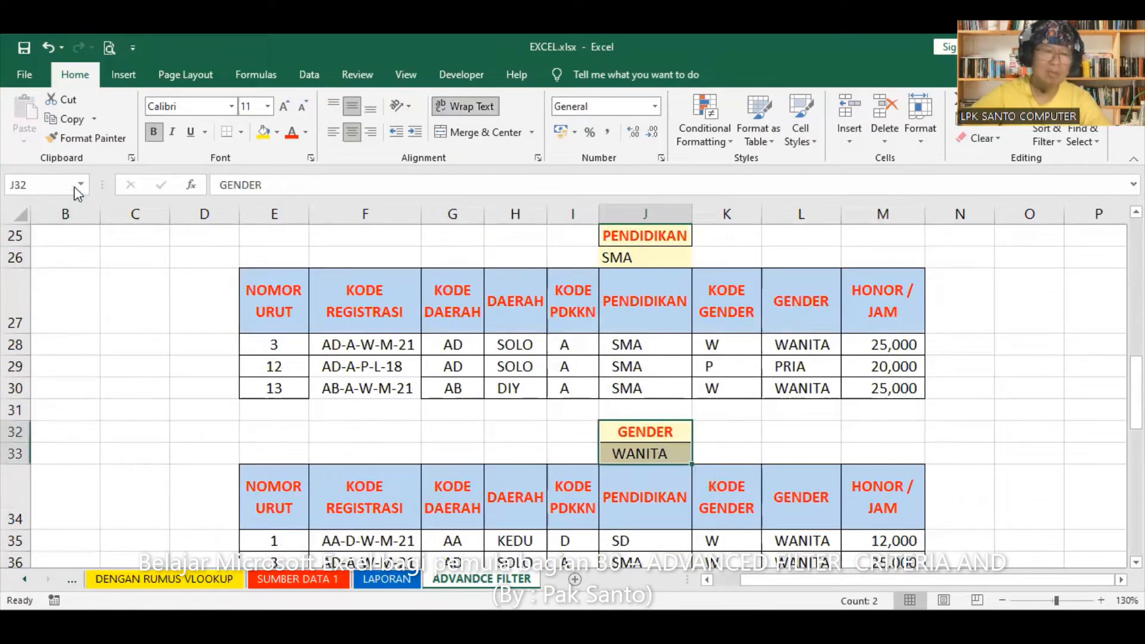
{"action": "left_click", "coordinate": [73, 123]}
{"action": "scroll", "coordinate": [677, 462], "scroll_direction": "down", "scroll_amount": 11}
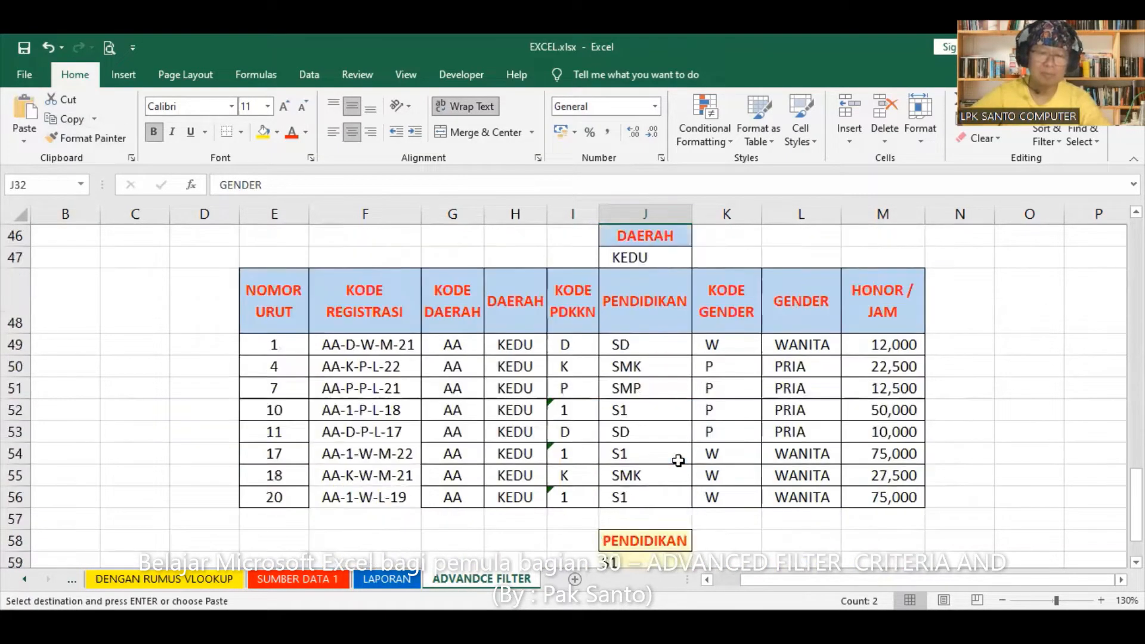
{"action": "scroll", "coordinate": [677, 462], "scroll_direction": "up", "scroll_amount": 2}
{"action": "left_click", "coordinate": [739, 371]}
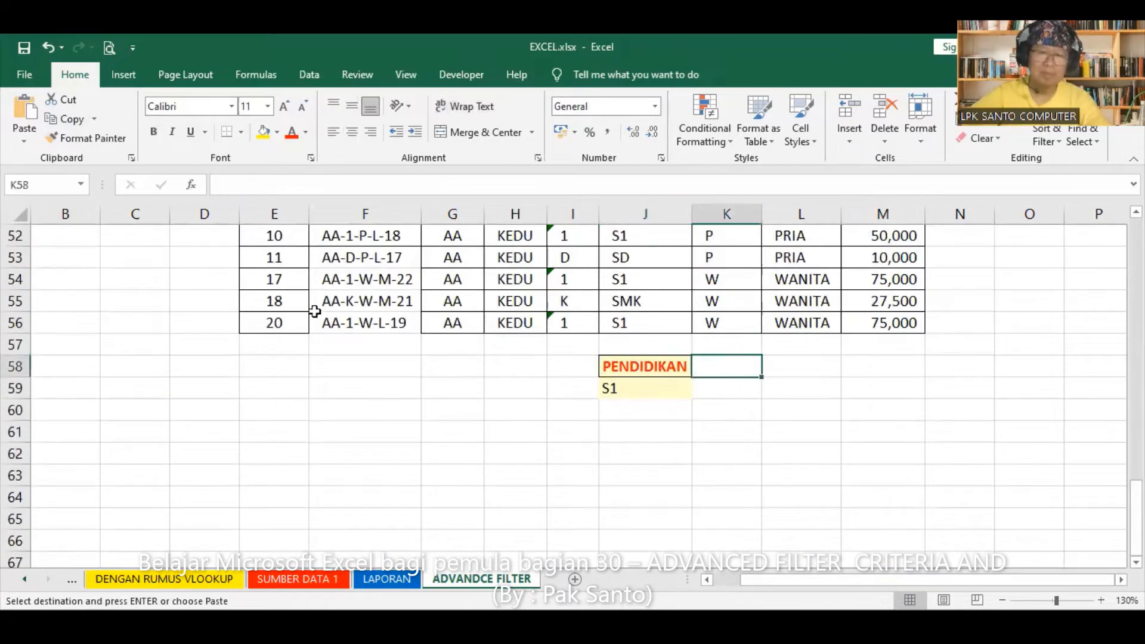
{"action": "left_click", "coordinate": [24, 110]}
Apply all borders to the two-column criteria block in J58:K59
{"action": "left_click_drag", "start_coordinate": [654, 370], "coordinate": [741, 388]}
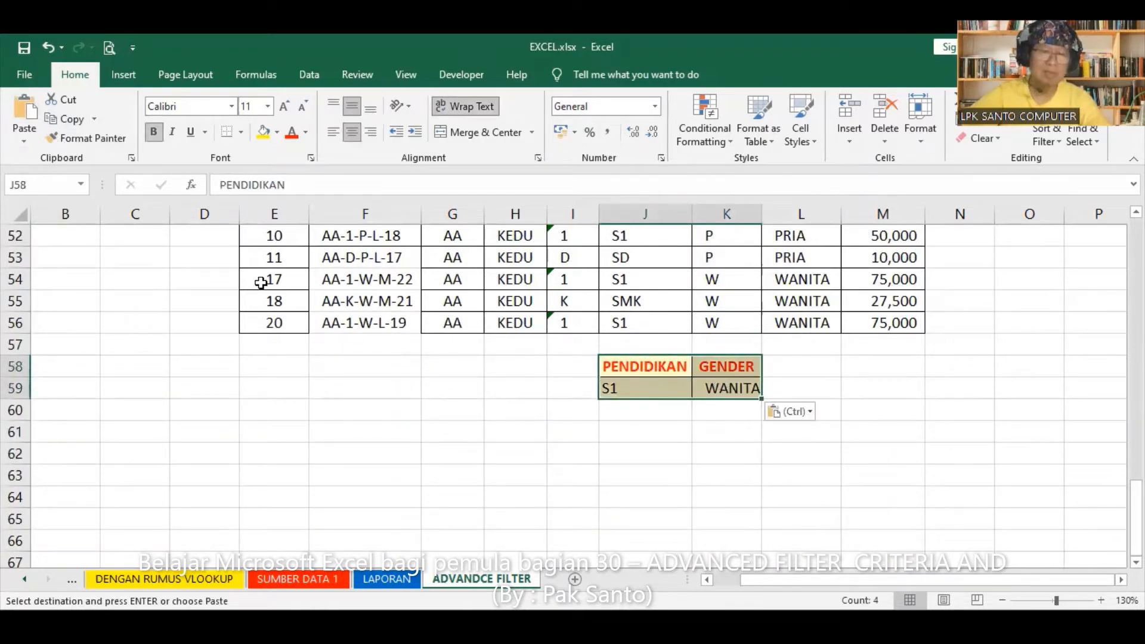
{"action": "left_click", "coordinate": [242, 132]}
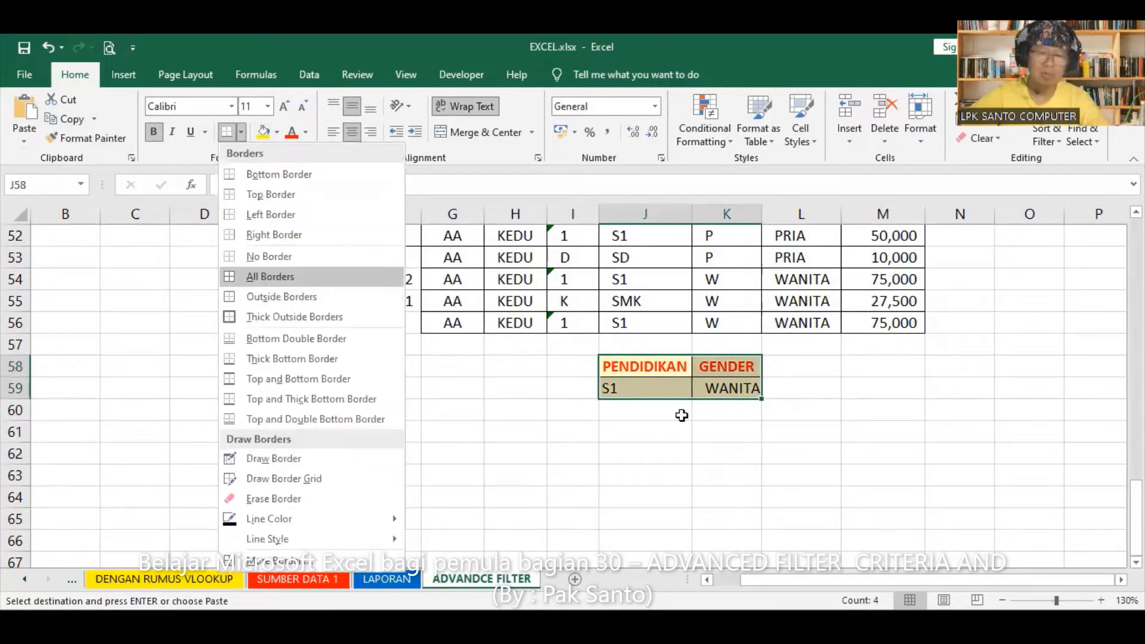
{"action": "left_click", "coordinate": [681, 428]}
Fill cell E60 with yellow, below the new criteria block
{"action": "left_click_drag", "start_coordinate": [639, 366], "coordinate": [640, 383]}
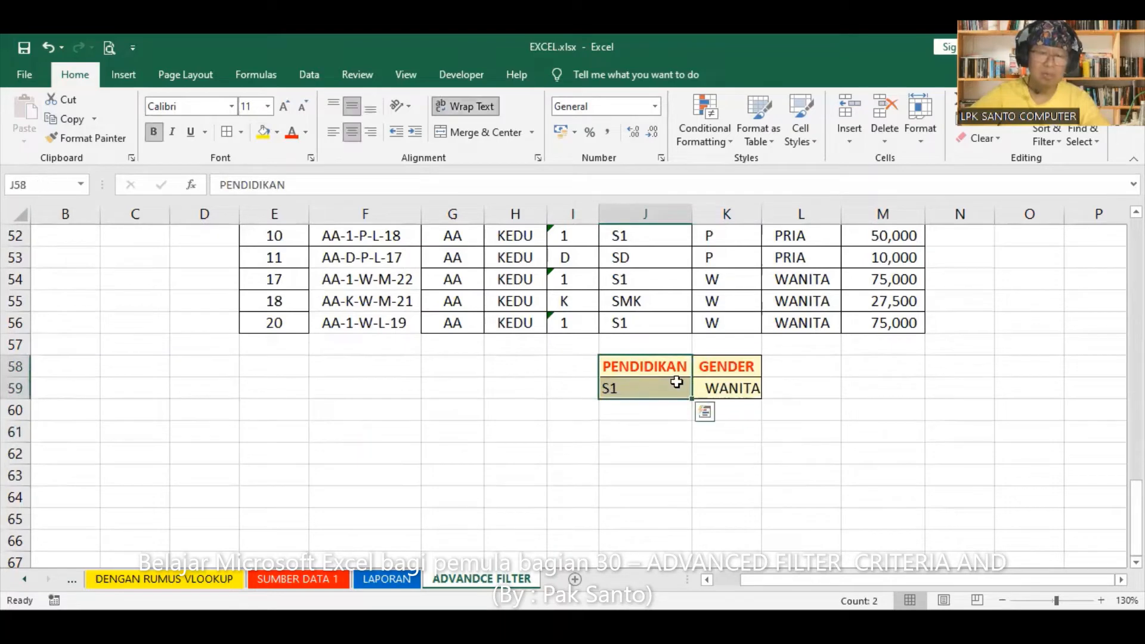
{"action": "left_click_drag", "start_coordinate": [726, 366], "coordinate": [726, 387]}
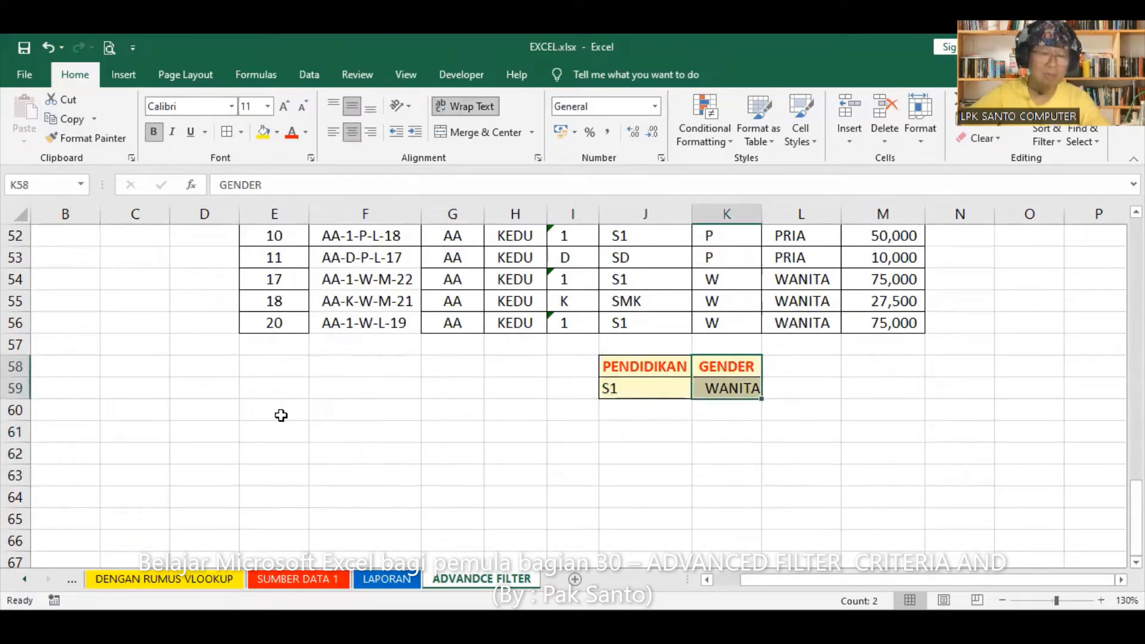
{"action": "left_click", "coordinate": [278, 412]}
{"action": "left_click", "coordinate": [263, 132]}
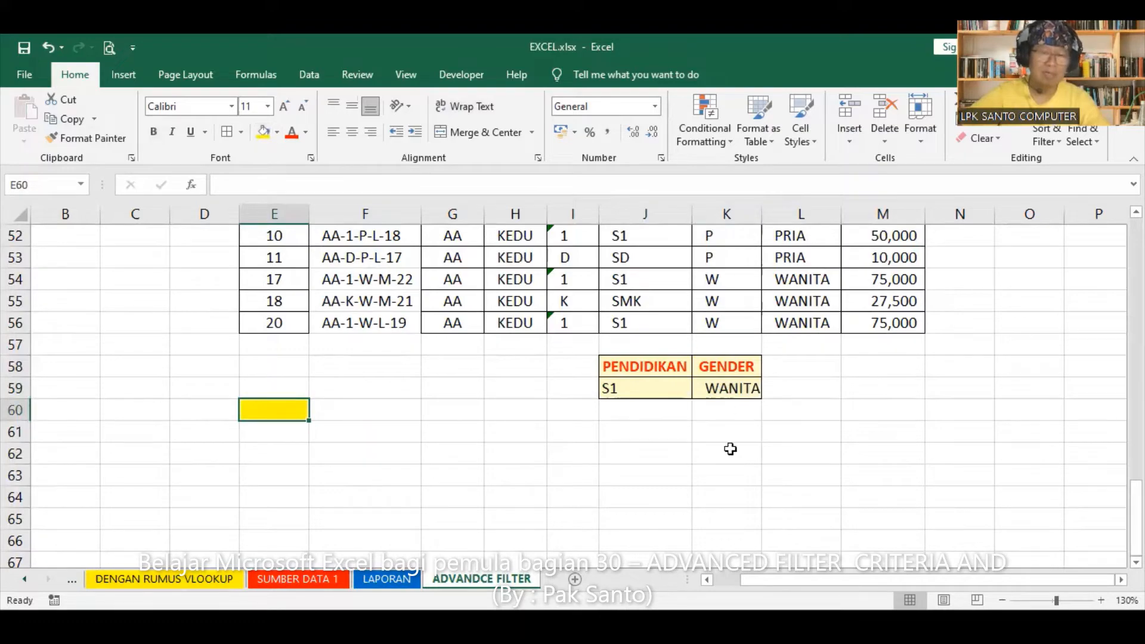
Start an Advanced Filter on the source data table and set it to copy the results to another location
{"action": "scroll", "coordinate": [730, 449], "scroll_direction": "up", "scroll_amount": 17}
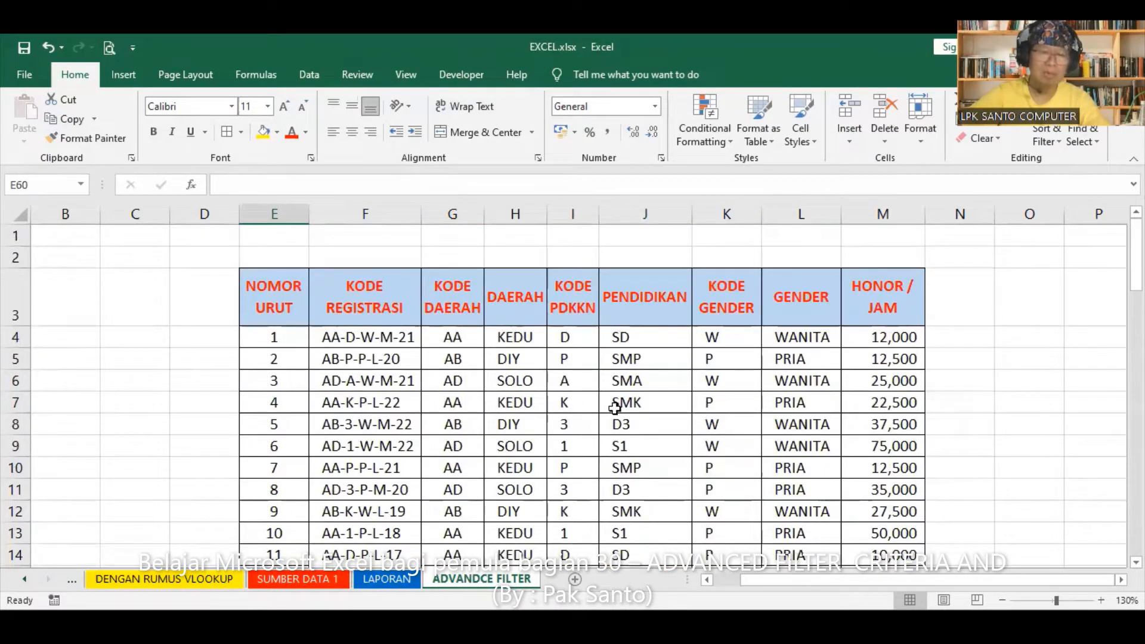
{"action": "left_click", "coordinate": [530, 410]}
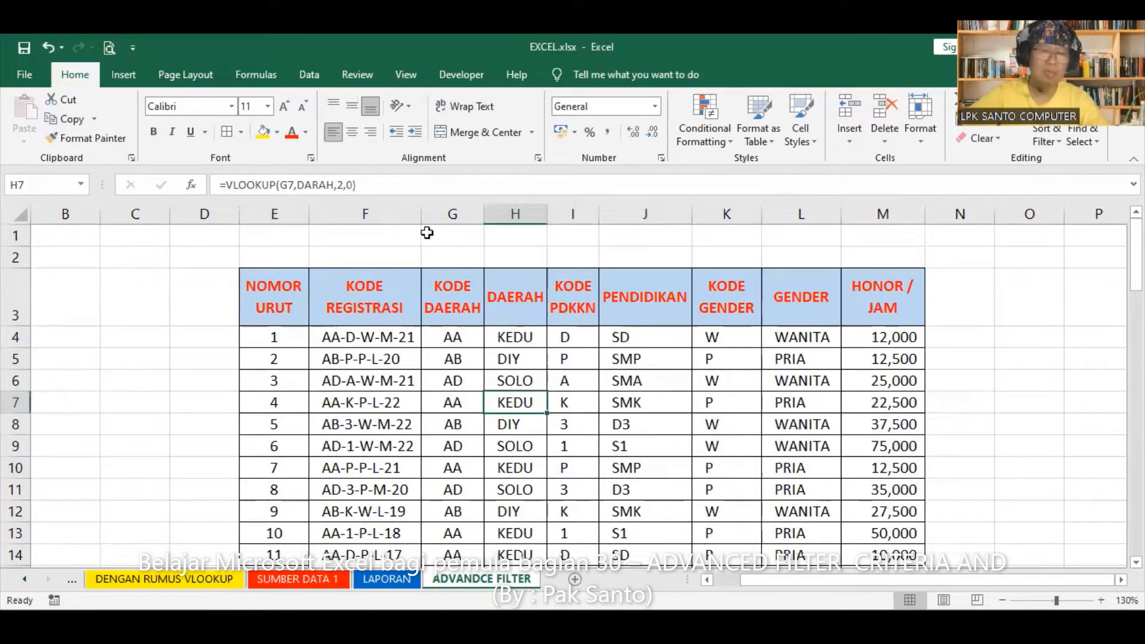
{"action": "left_click", "coordinate": [314, 81]}
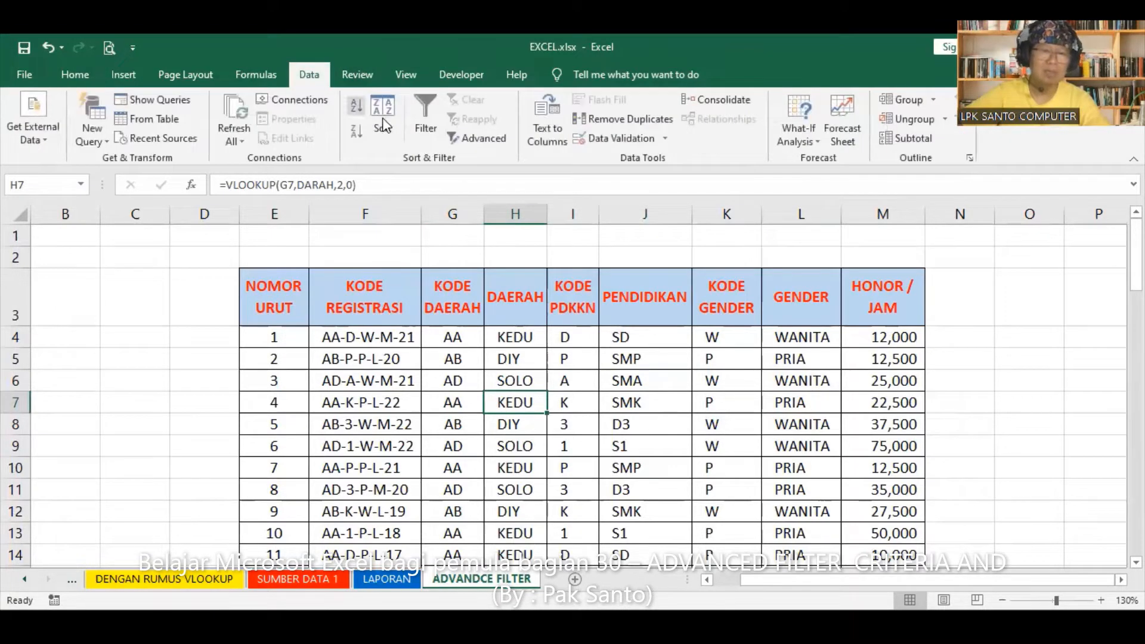
{"action": "left_click", "coordinate": [481, 138]}
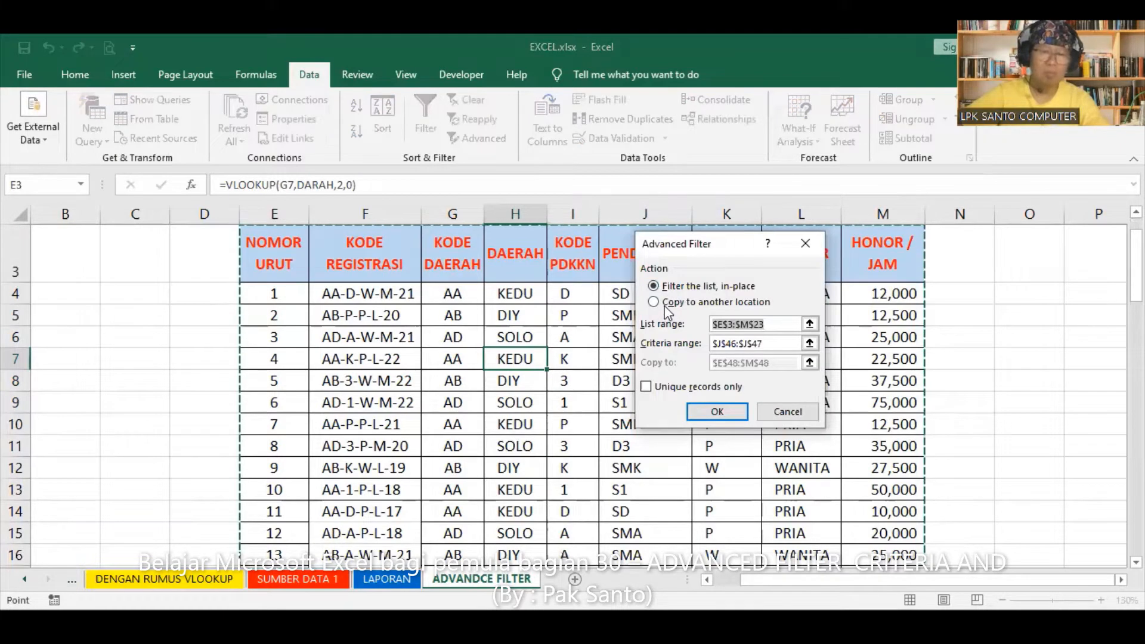
{"action": "left_click", "coordinate": [688, 304]}
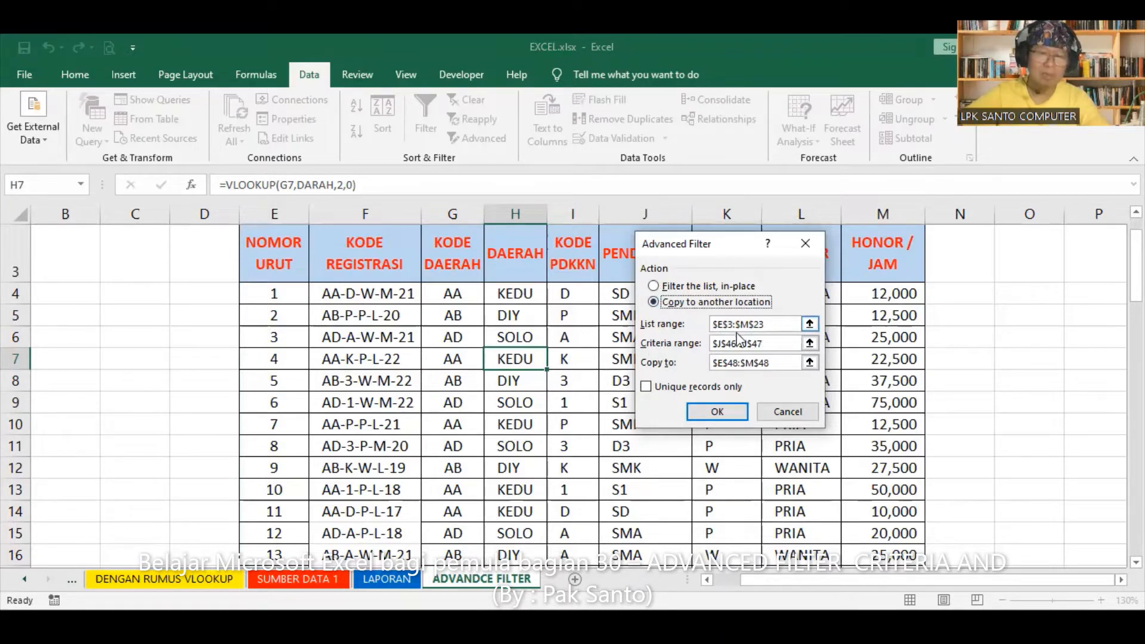
Clear the old criteria and copy-to ranges in the Advanced Filter, and set the criteria range to J58:K59
{"action": "left_click", "coordinate": [784, 344]}
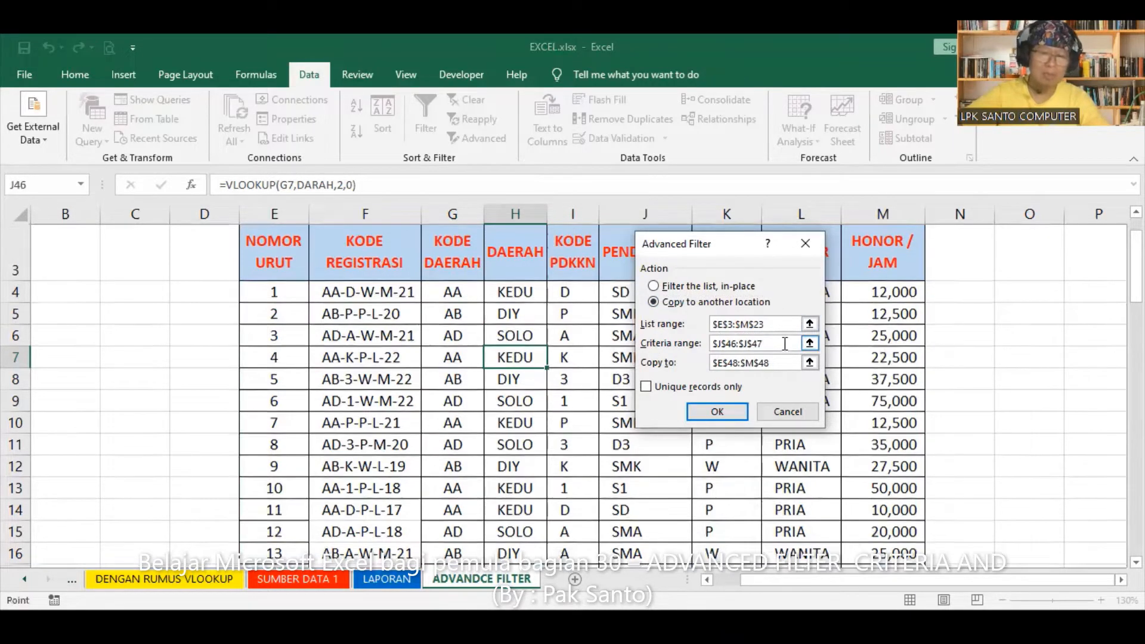
{"action": "key", "text": "BackSpace"}
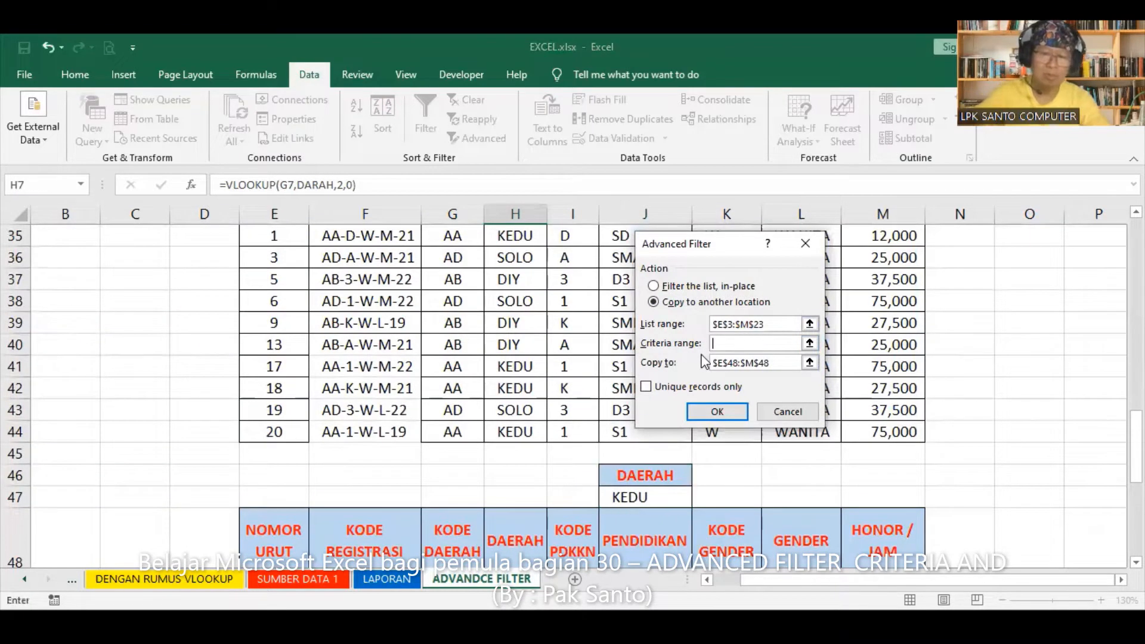
{"action": "left_click", "coordinate": [769, 362]}
{"action": "key", "text": "BackSpace"}
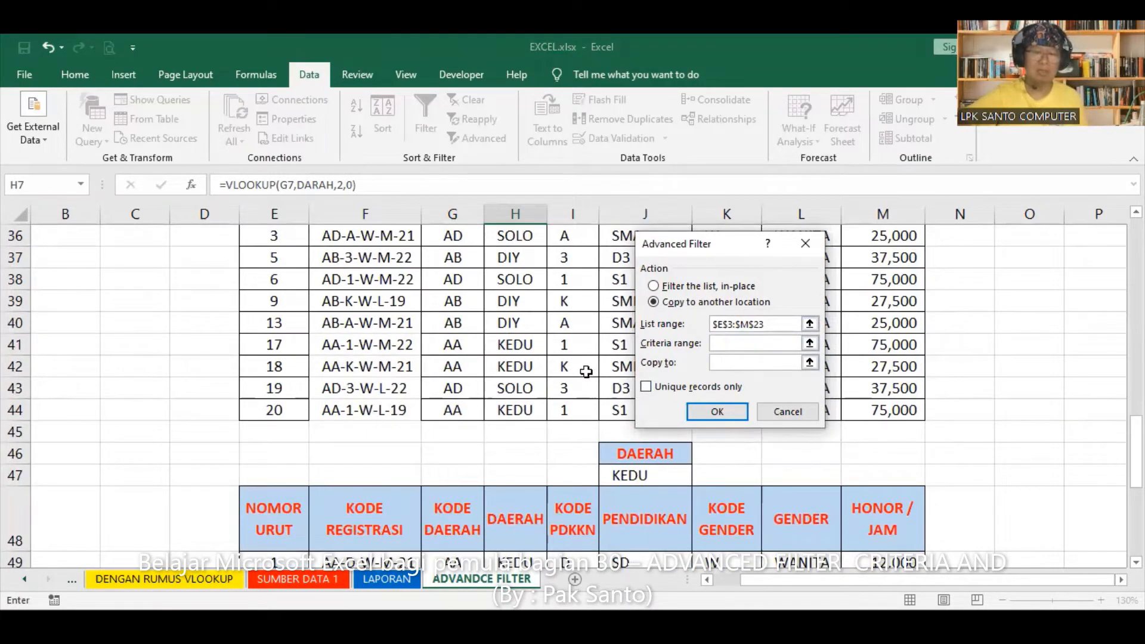
{"action": "scroll", "coordinate": [586, 371], "scroll_direction": "down", "scroll_amount": 4}
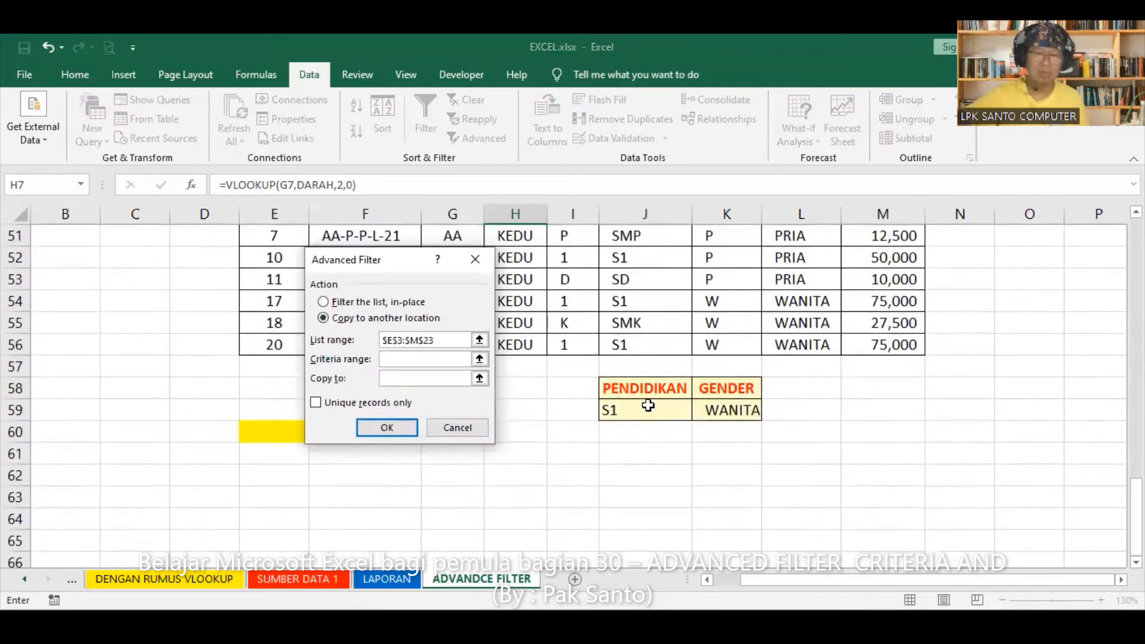
{"action": "left_click", "coordinate": [645, 392]}
{"action": "left_click", "coordinate": [718, 409], "text": "shift"}
Set the copy-to location to the yellow cell E60 and run the Advanced Filter
{"action": "left_click", "coordinate": [435, 379]}
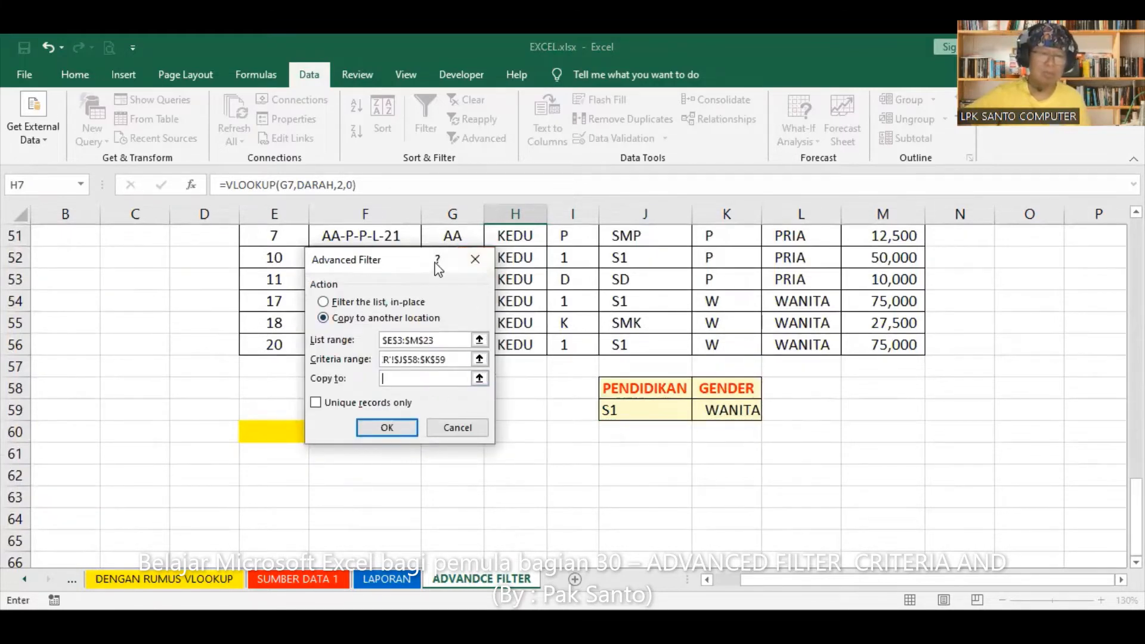
{"action": "left_click_drag", "start_coordinate": [434, 262], "coordinate": [861, 289]}
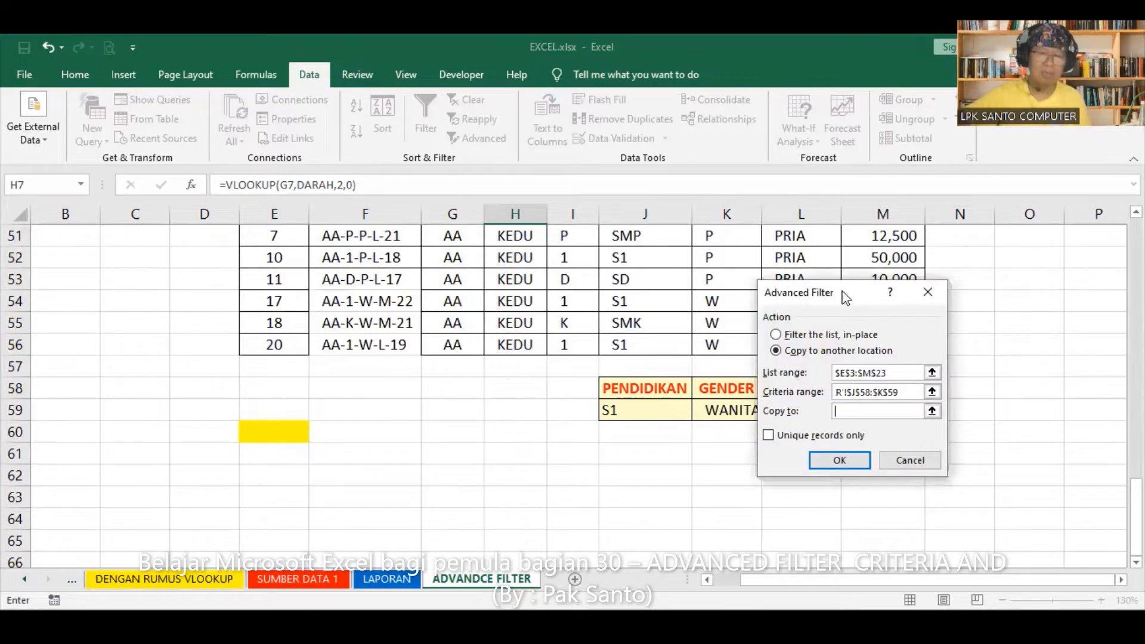
{"action": "left_click_drag", "start_coordinate": [949, 288], "coordinate": [1065, 282]}
{"action": "left_click", "coordinate": [263, 435]}
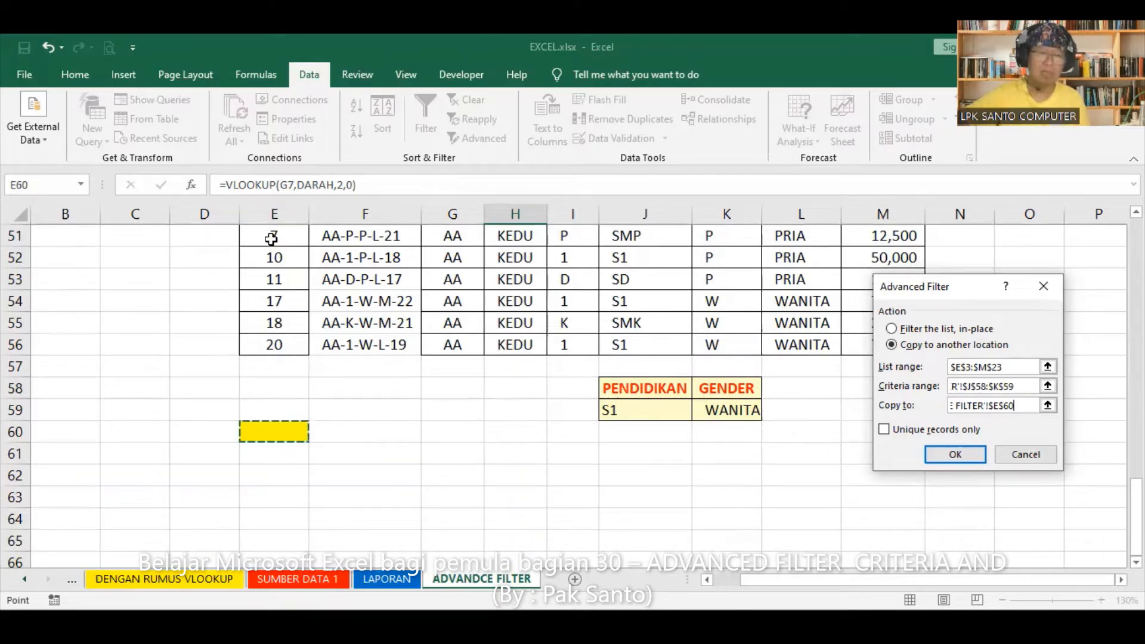
{"action": "left_click", "coordinate": [971, 456]}
Examine the records extracted below row 60 against the source table and the PENDIDIKAN and GENDER criteria
{"action": "scroll", "coordinate": [773, 411], "scroll_direction": "down", "scroll_amount": 10}
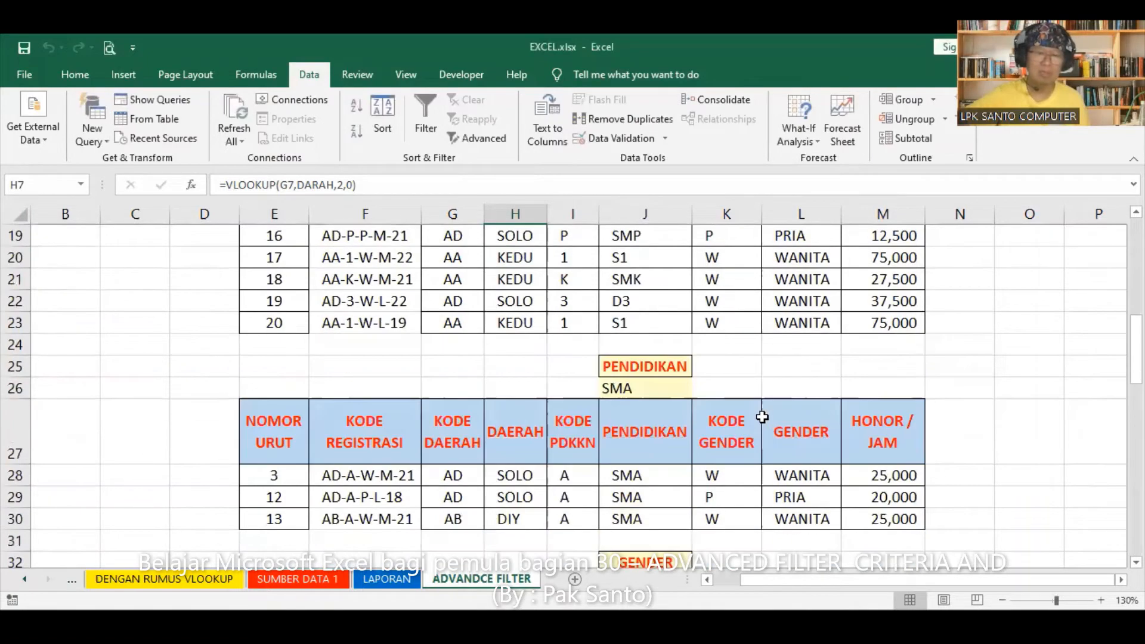
{"action": "scroll", "coordinate": [760, 421], "scroll_direction": "down", "scroll_amount": 6}
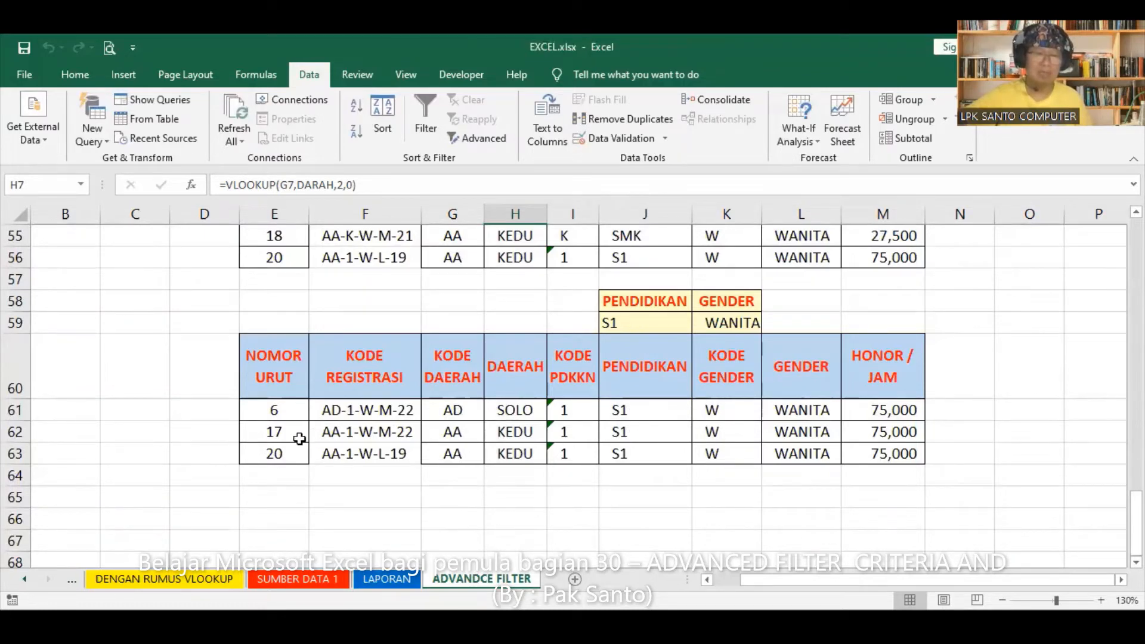
{"action": "scroll", "coordinate": [762, 471], "scroll_direction": "up", "scroll_amount": 9}
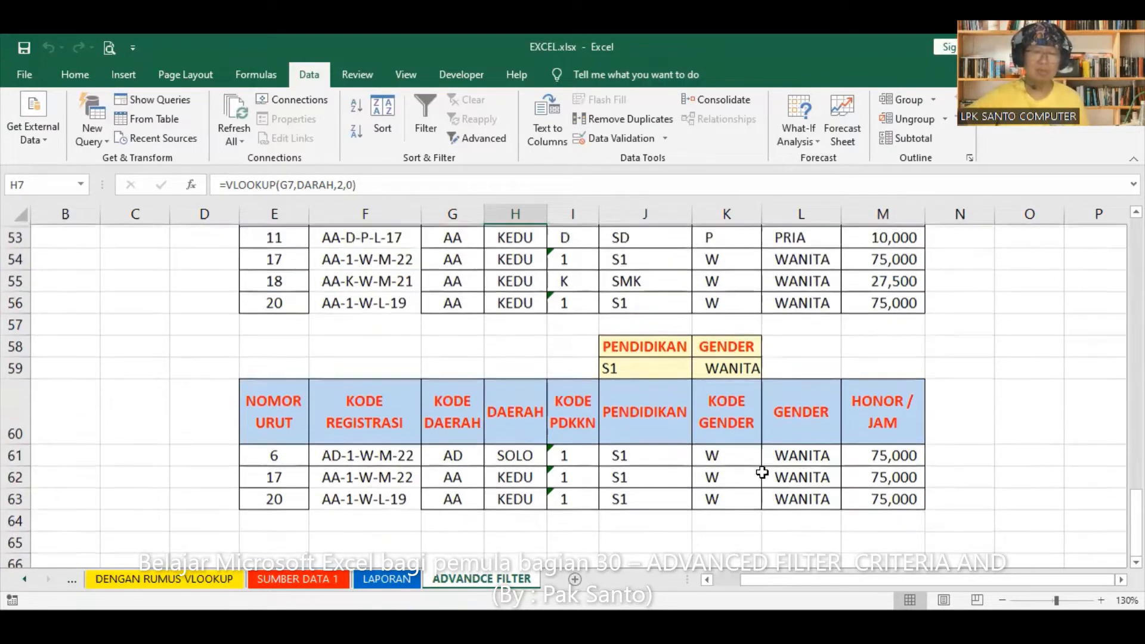
{"action": "scroll", "coordinate": [762, 470], "scroll_direction": "up", "scroll_amount": 9}
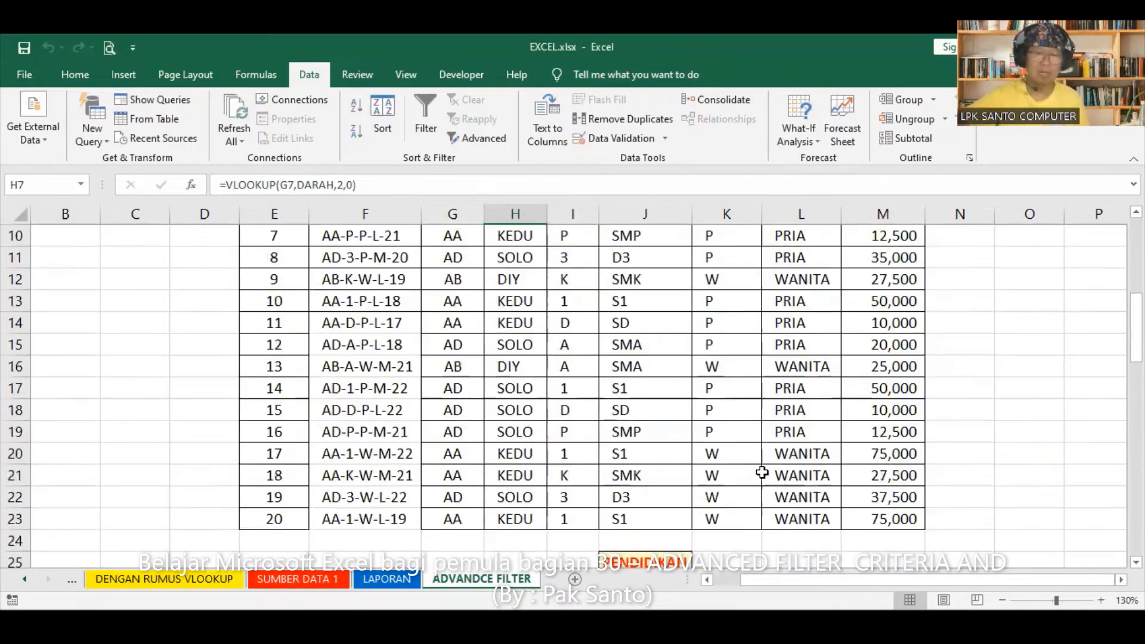
{"action": "scroll", "coordinate": [755, 472], "scroll_direction": "down", "scroll_amount": 4}
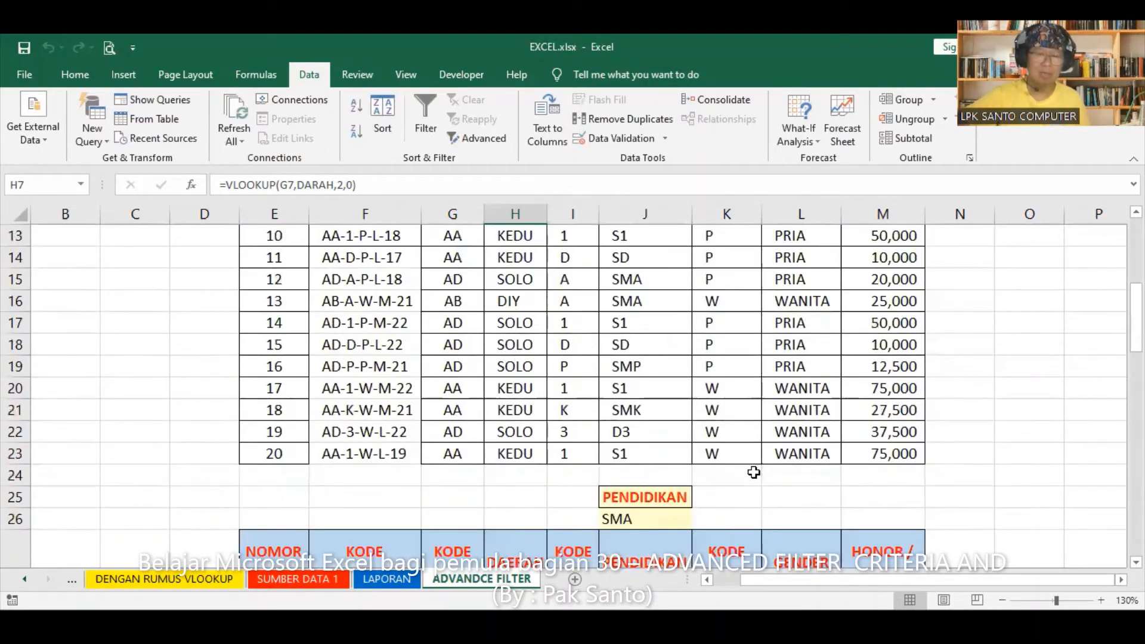
{"action": "scroll", "coordinate": [754, 472], "scroll_direction": "down", "scroll_amount": 20}
{"action": "scroll", "coordinate": [754, 473], "scroll_direction": "up", "scroll_amount": 5}
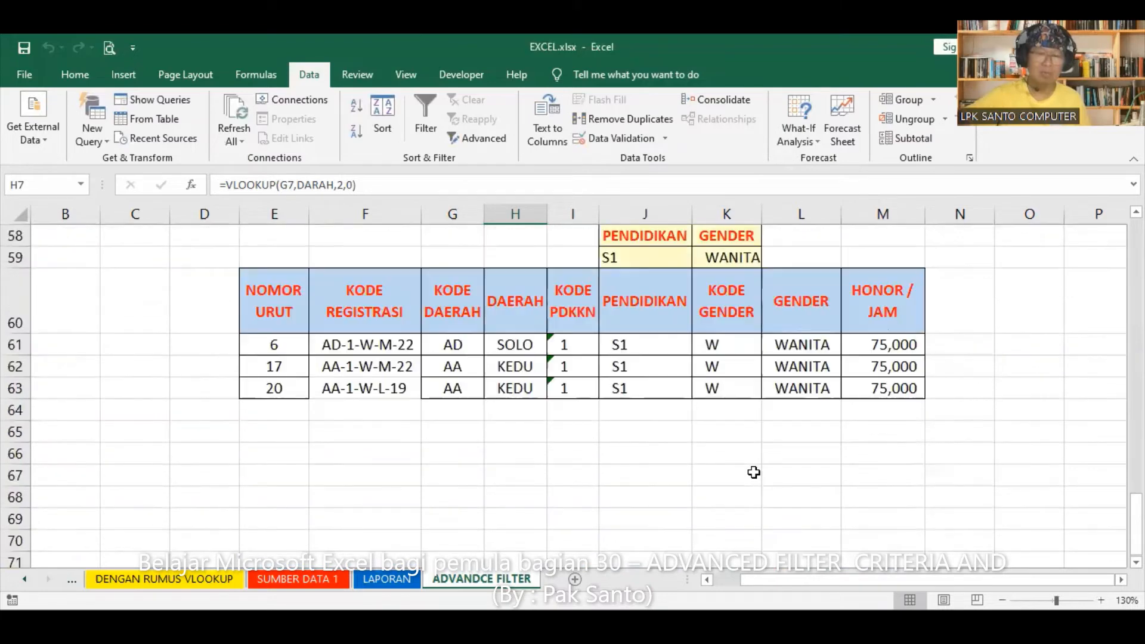
{"action": "scroll", "coordinate": [753, 472], "scroll_direction": "up", "scroll_amount": 2}
{"action": "left_click_drag", "start_coordinate": [652, 365], "coordinate": [649, 385]}
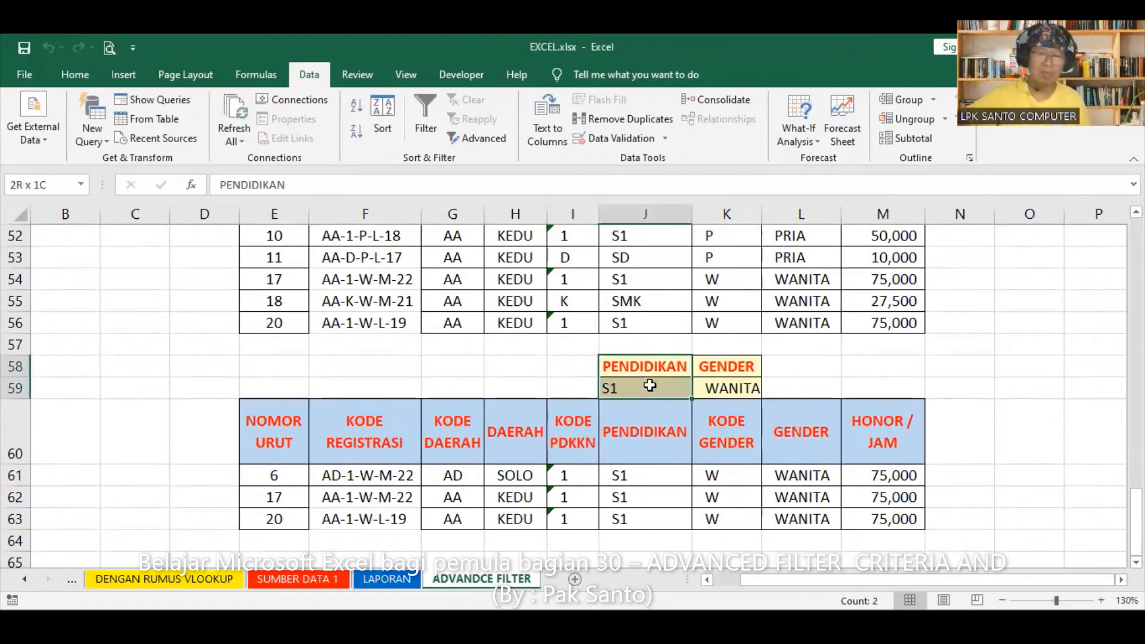
{"action": "left_click_drag", "start_coordinate": [732, 365], "coordinate": [719, 385]}
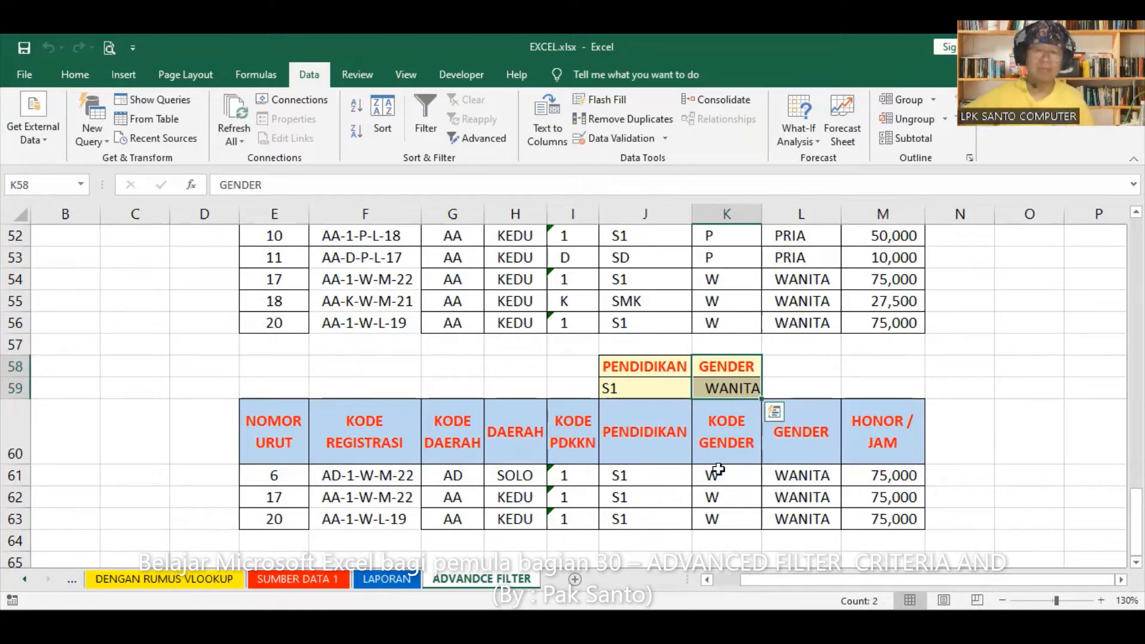
{"action": "left_click", "coordinate": [945, 390]}
Copy the DAERAH criteria block with KEDU from J46:J47 to J65, below the extracted records
{"action": "scroll", "coordinate": [946, 399], "scroll_direction": "up", "scroll_amount": 10}
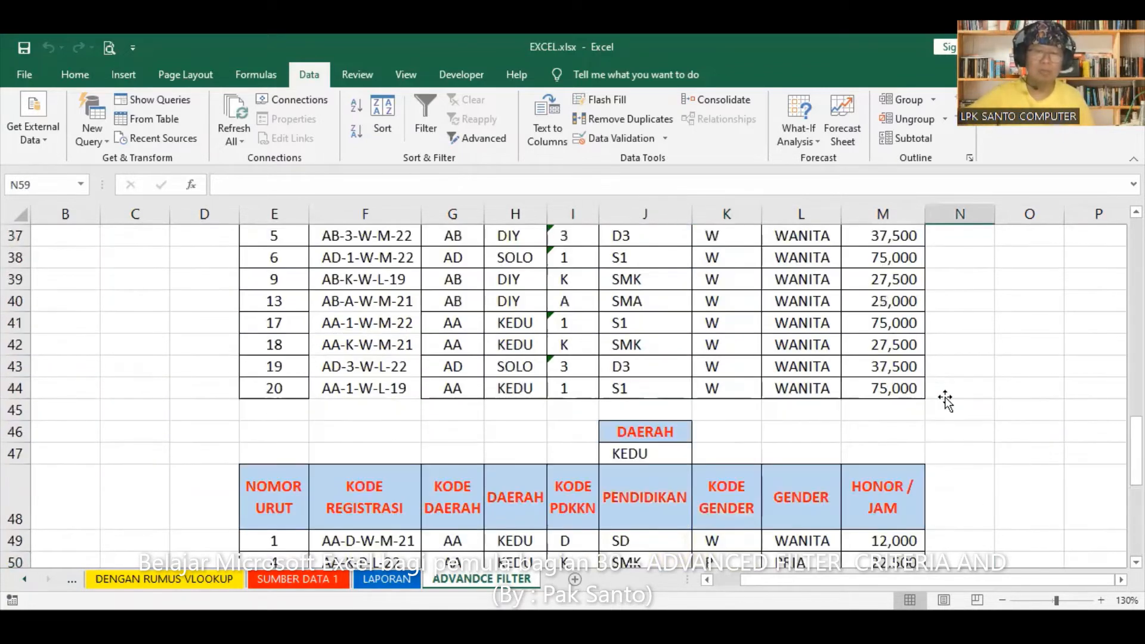
{"action": "scroll", "coordinate": [946, 400], "scroll_direction": "up", "scroll_amount": 7}
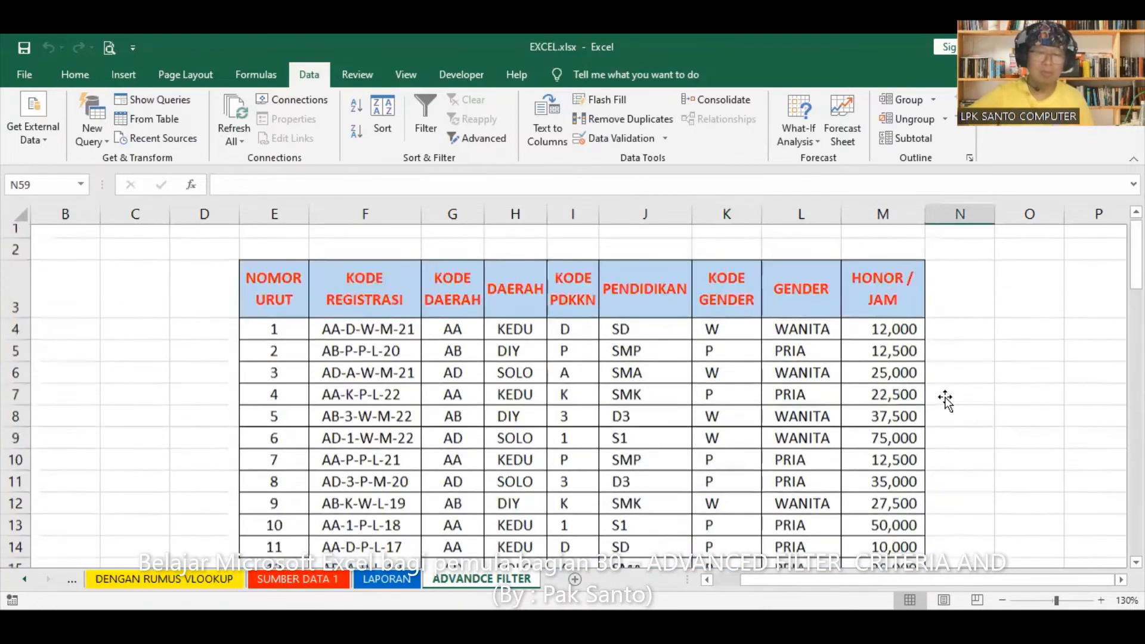
{"action": "scroll", "coordinate": [946, 400], "scroll_direction": "down", "scroll_amount": 9}
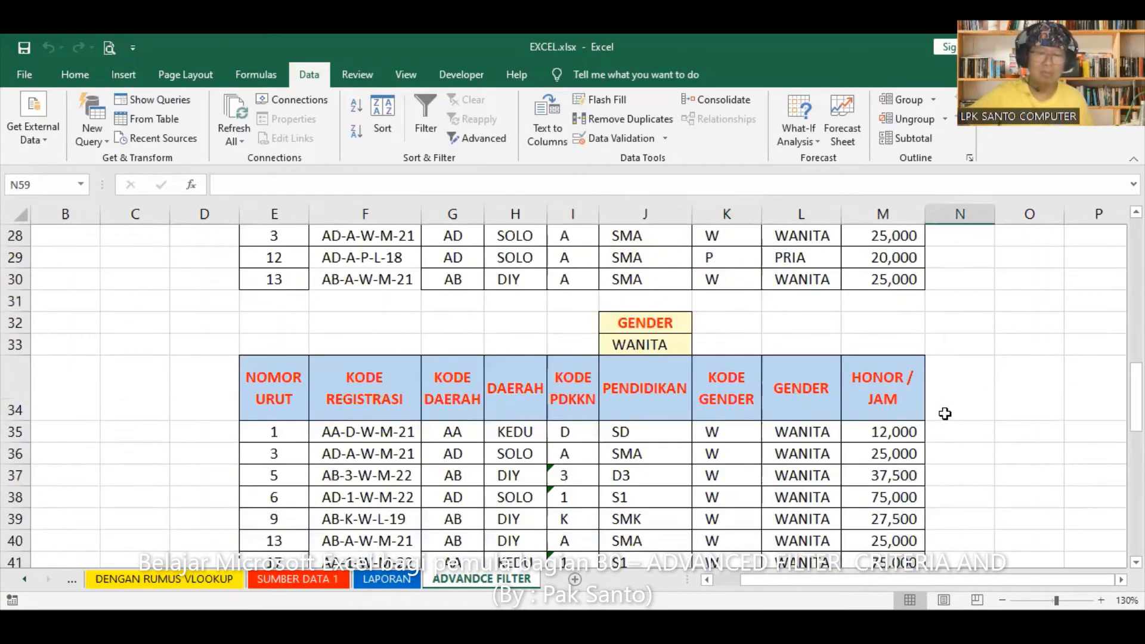
{"action": "scroll", "coordinate": [944, 413], "scroll_direction": "down", "scroll_amount": 6}
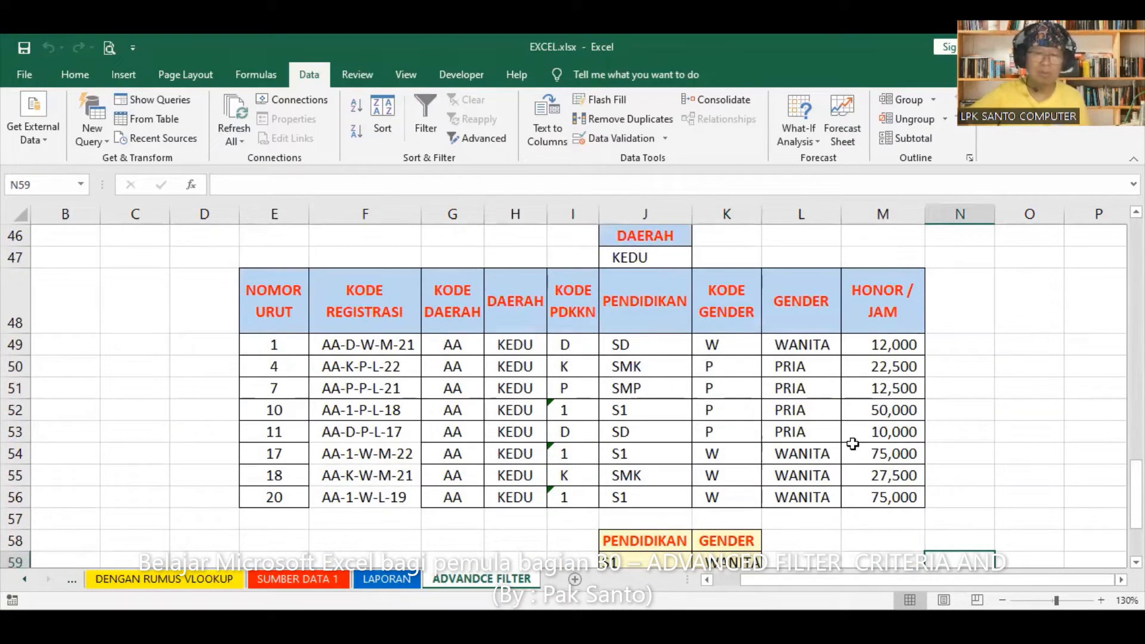
{"action": "left_click_drag", "start_coordinate": [647, 239], "coordinate": [648, 254]}
{"action": "left_click", "coordinate": [75, 76]}
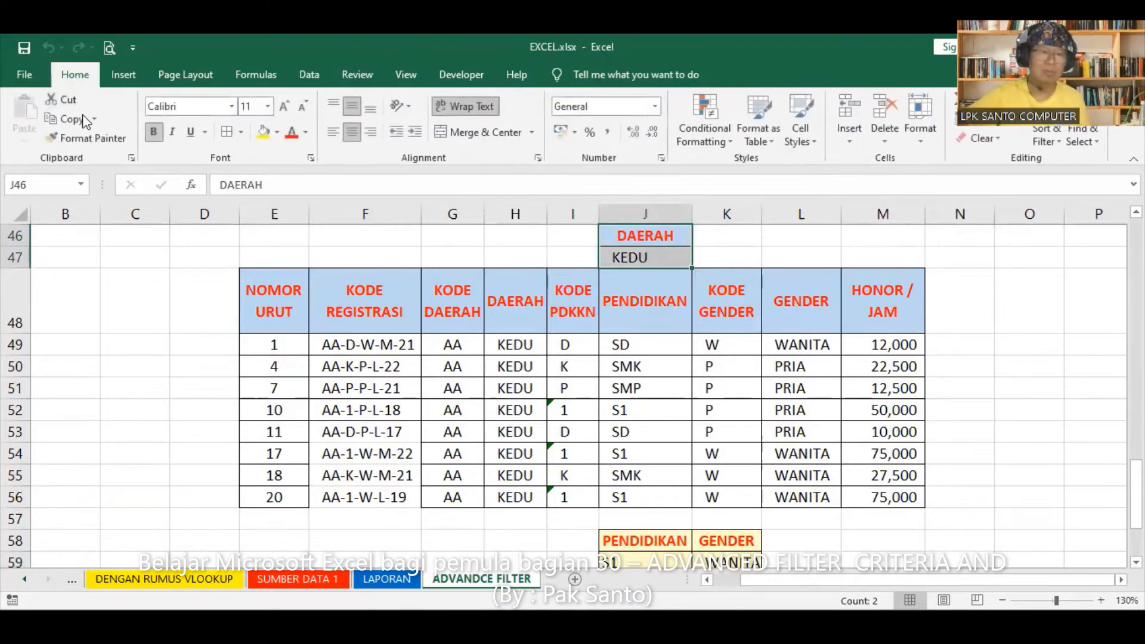
{"action": "left_click", "coordinate": [73, 123]}
{"action": "scroll", "coordinate": [706, 430], "scroll_direction": "down", "scroll_amount": 6}
{"action": "scroll", "coordinate": [706, 438], "scroll_direction": "up", "scroll_amount": 3}
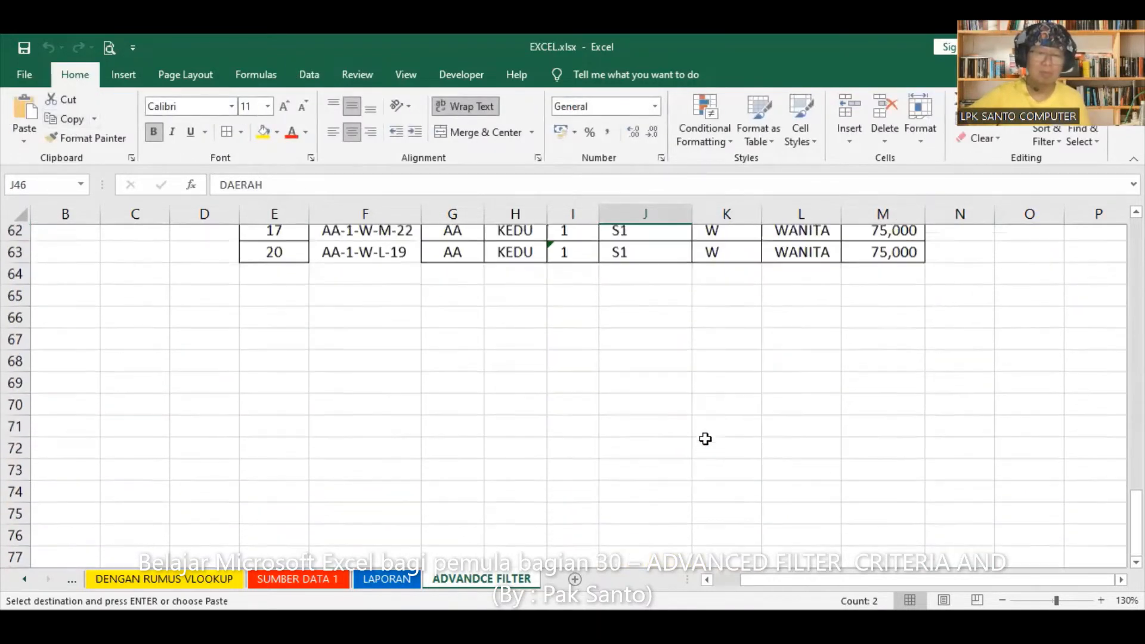
{"action": "scroll", "coordinate": [706, 439], "scroll_direction": "up", "scroll_amount": 1}
{"action": "scroll", "coordinate": [669, 447], "scroll_direction": "down", "scroll_amount": 2}
{"action": "left_click", "coordinate": [654, 430]}
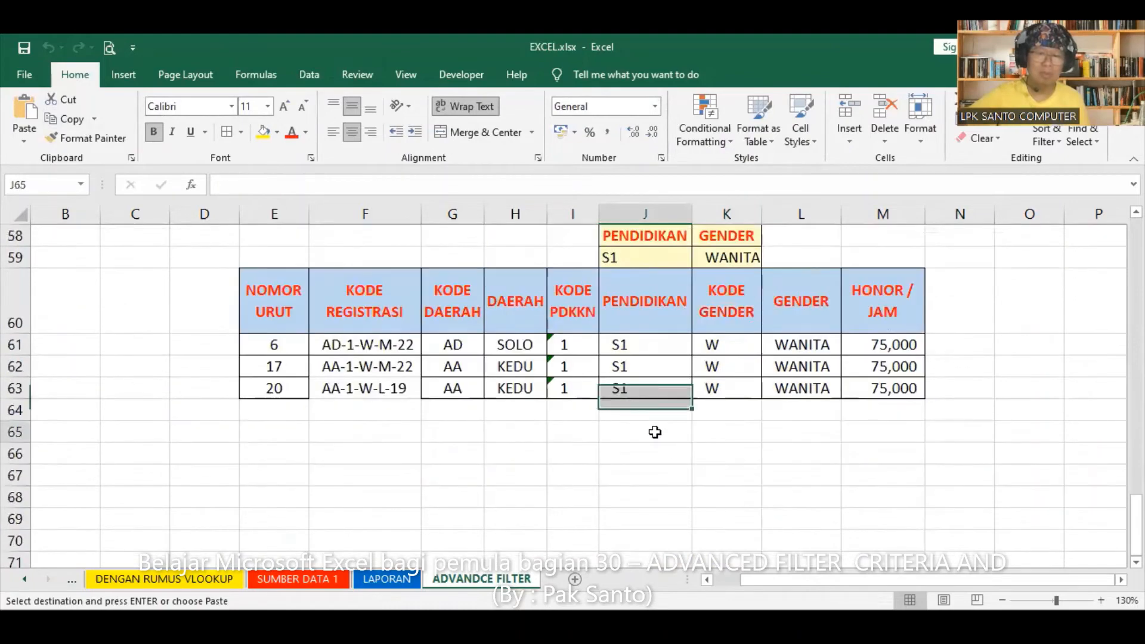
{"action": "left_click", "coordinate": [24, 109]}
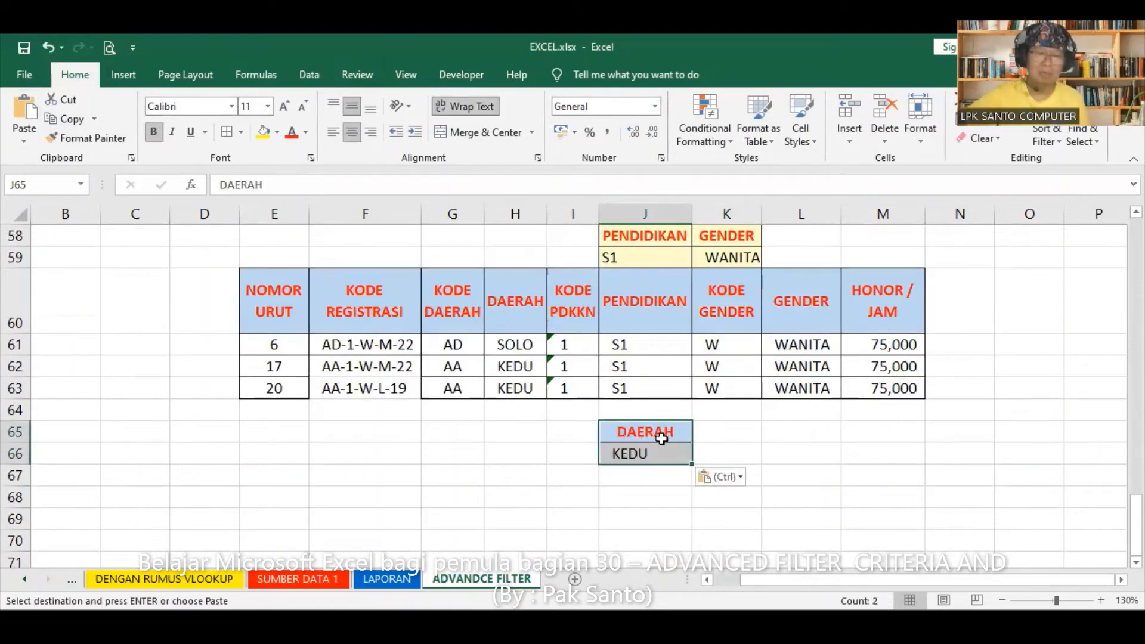
Copy the GENDER criteria block from K58:K59 to K65, beside the new DAERAH criterion
{"action": "scroll", "coordinate": [755, 458], "scroll_direction": "up", "scroll_amount": 6}
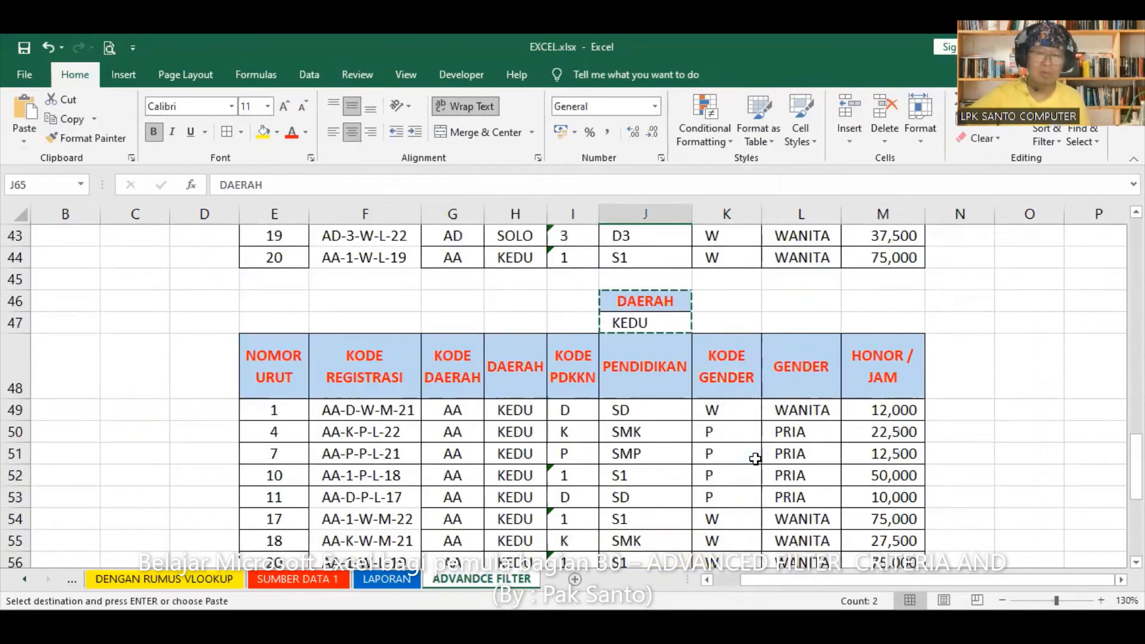
{"action": "scroll", "coordinate": [769, 453], "scroll_direction": "down", "scroll_amount": 7}
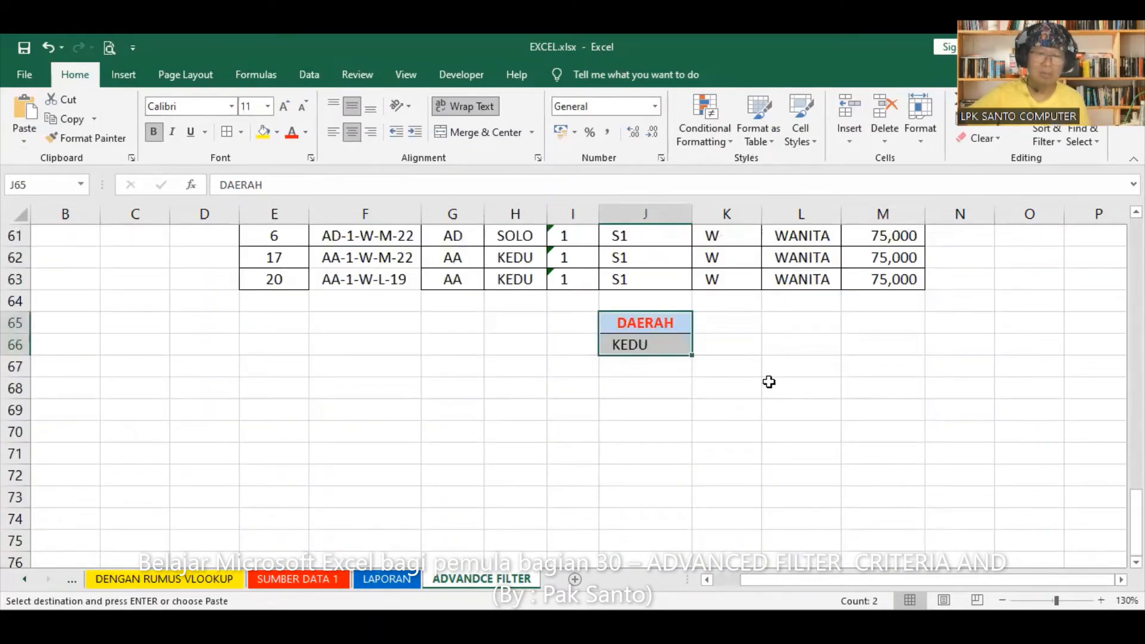
{"action": "scroll", "coordinate": [767, 381], "scroll_direction": "up", "scroll_amount": 3}
{"action": "left_click_drag", "start_coordinate": [746, 366], "coordinate": [739, 386]}
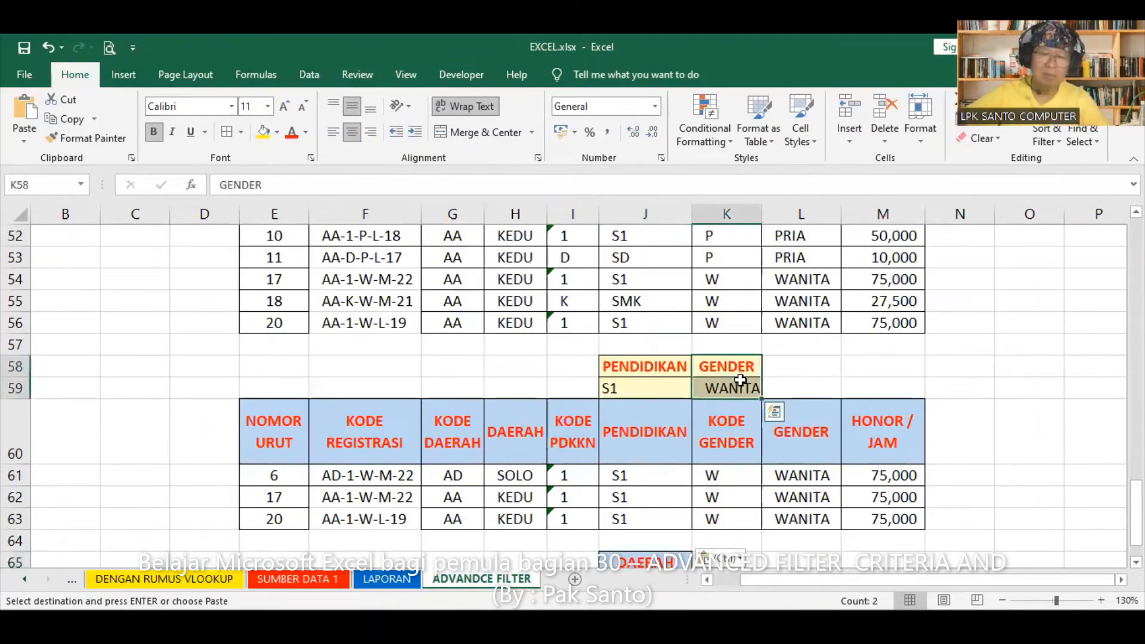
{"action": "left_click", "coordinate": [60, 121]}
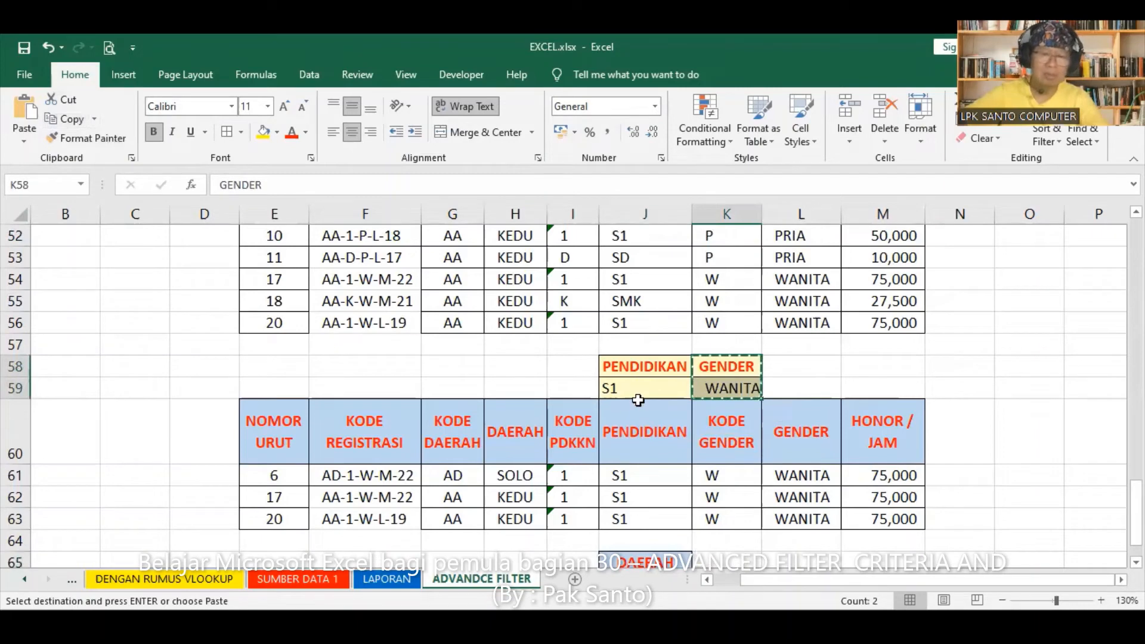
{"action": "scroll", "coordinate": [732, 256], "scroll_direction": "down", "scroll_amount": 4}
{"action": "left_click", "coordinate": [732, 258]}
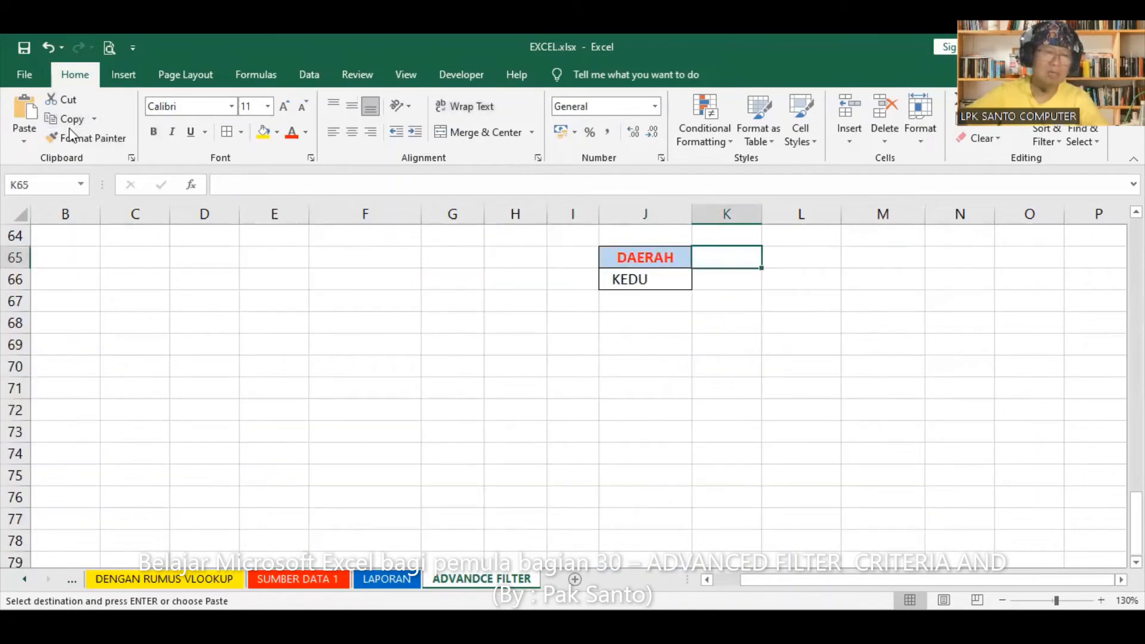
{"action": "left_click", "coordinate": [22, 103]}
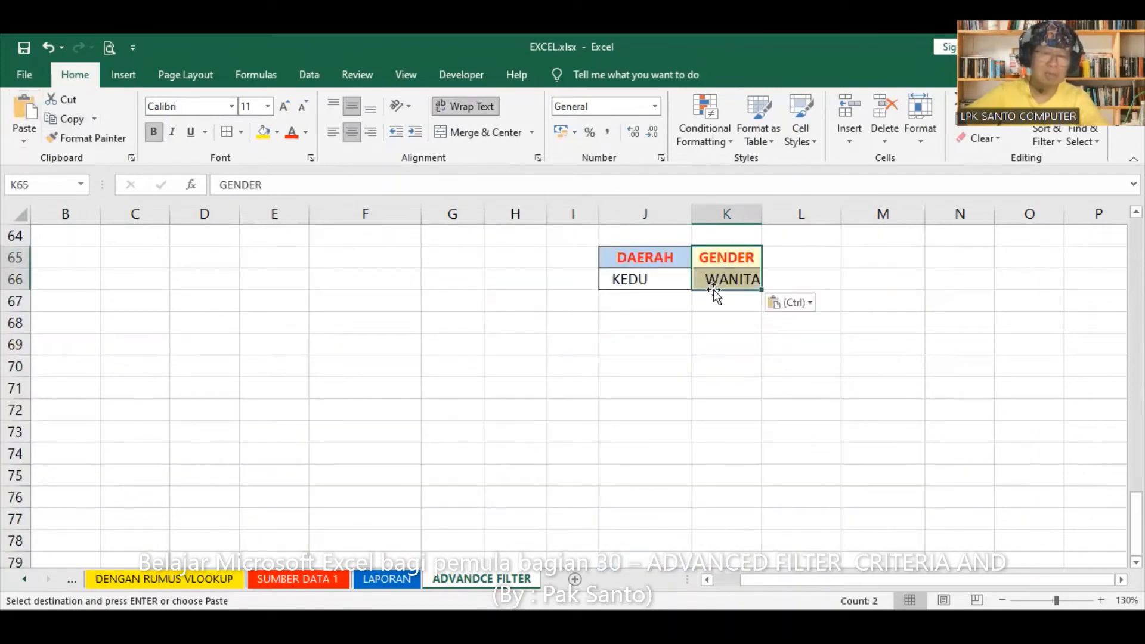
Change the GENDER criterion in K66 to PRIA and select the two-column criteria block J65:K66
{"action": "left_click", "coordinate": [730, 278]}
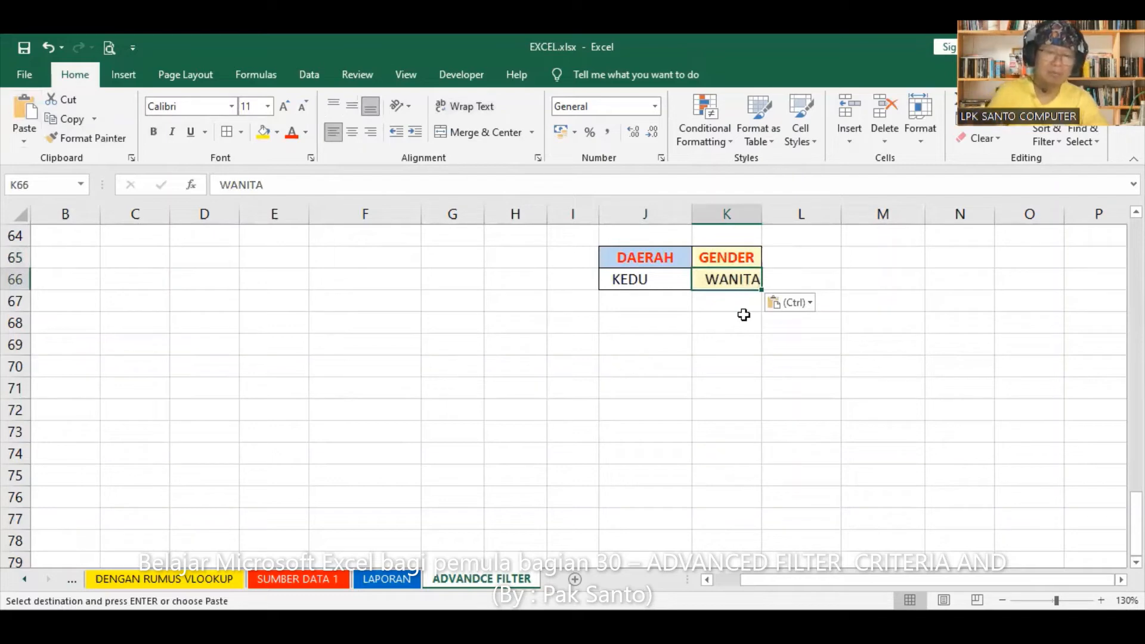
{"action": "type", "text": "PRIA"}
{"action": "key", "text": "Return"}
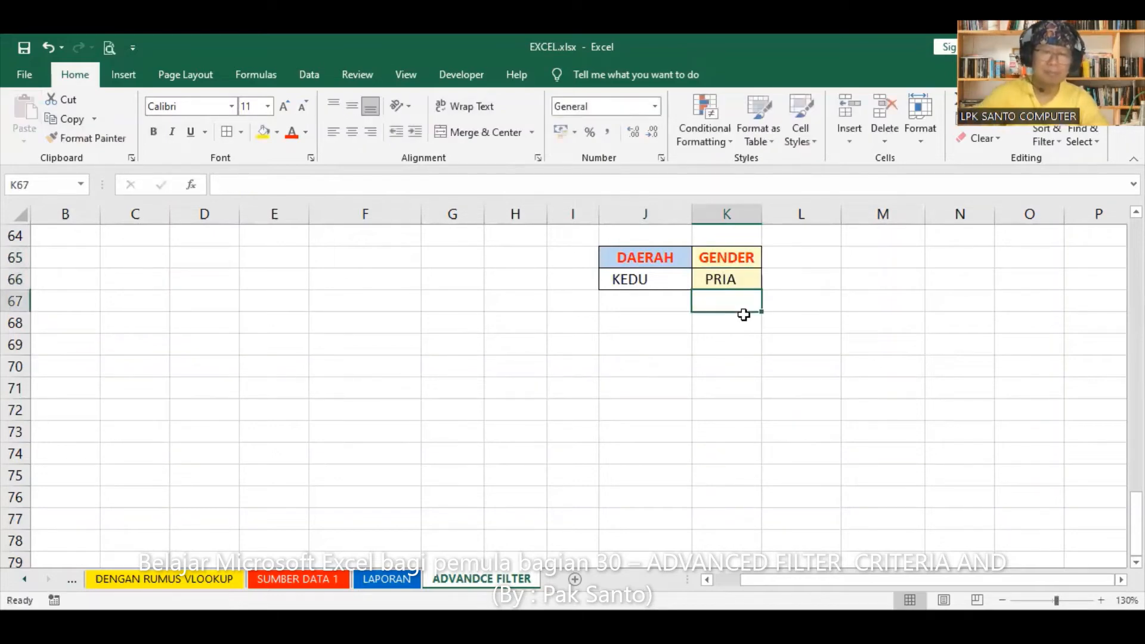
{"action": "left_click_drag", "start_coordinate": [651, 258], "coordinate": [718, 278]}
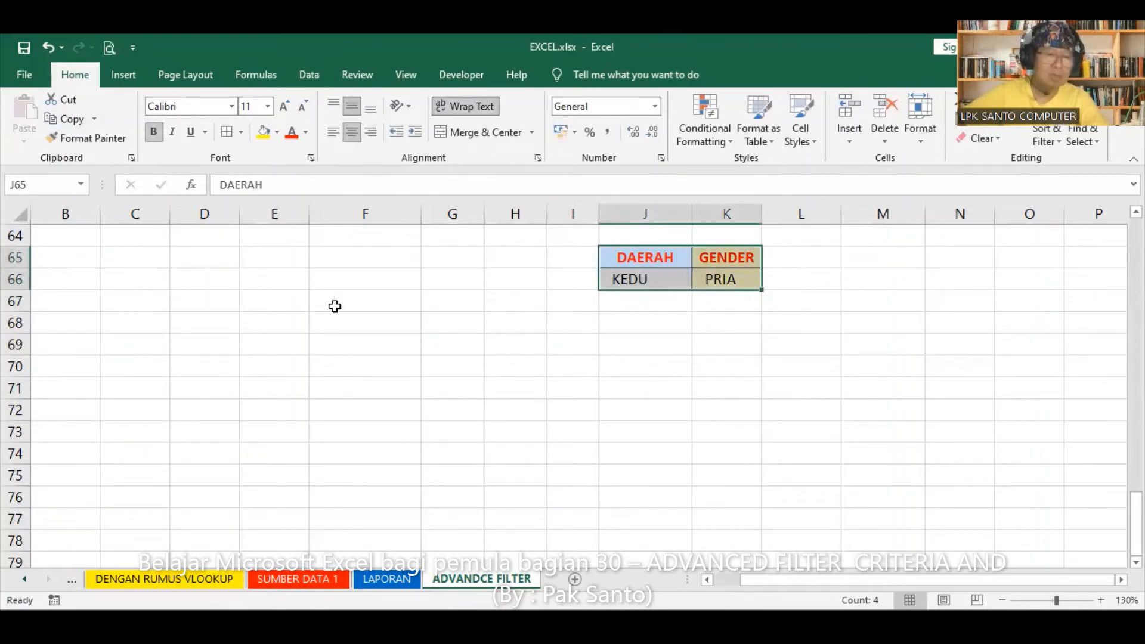
Fill cell E67, below the DAERAH and GENDER criteria block, with yellow to mark where the extracted records start
{"action": "scroll", "coordinate": [490, 323], "scroll_direction": "up", "scroll_amount": 2}
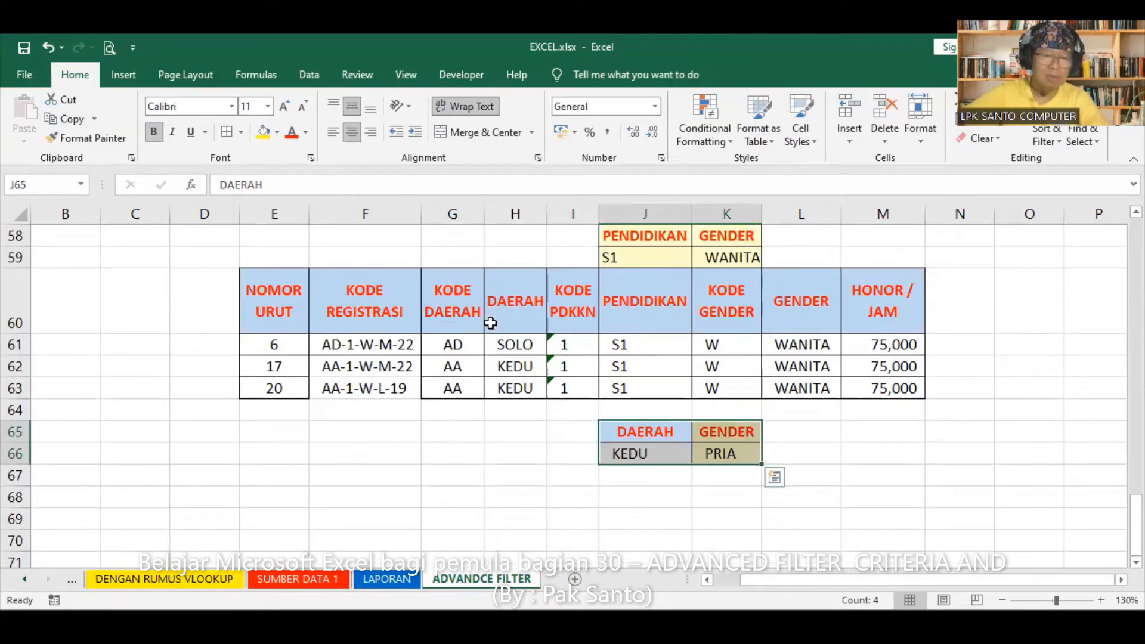
{"action": "key", "text": "Down"}
{"action": "key", "text": "Down"}
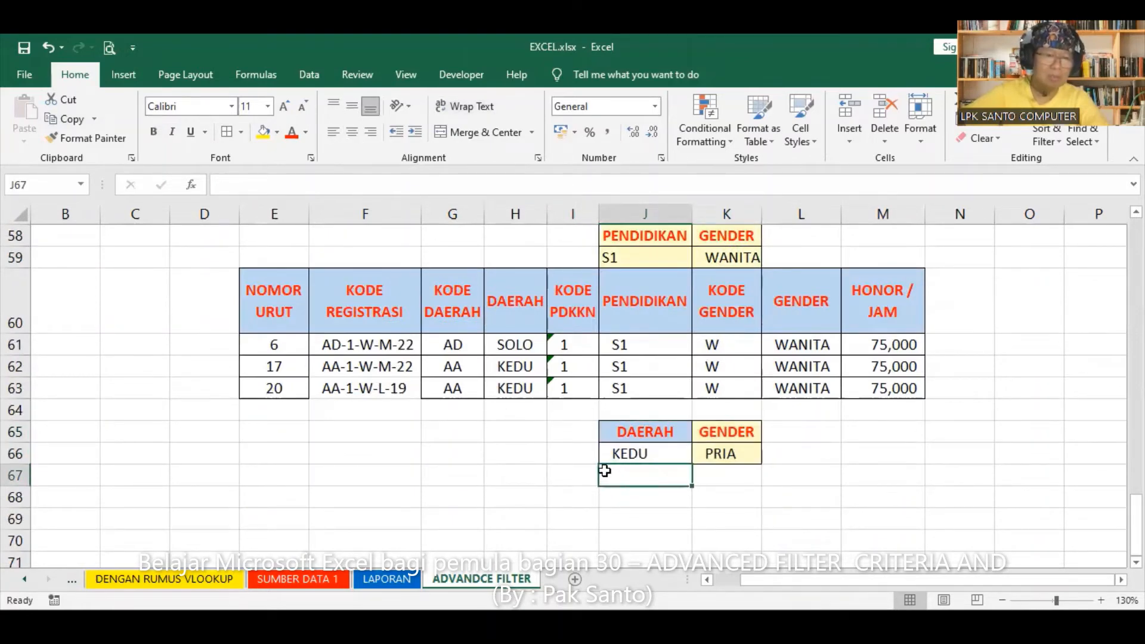
{"action": "key", "text": "Left"}
{"action": "key", "text": "Left"}
{"action": "key", "text": "Left"}
{"action": "key", "text": "Left"}
{"action": "key", "text": "Left"}
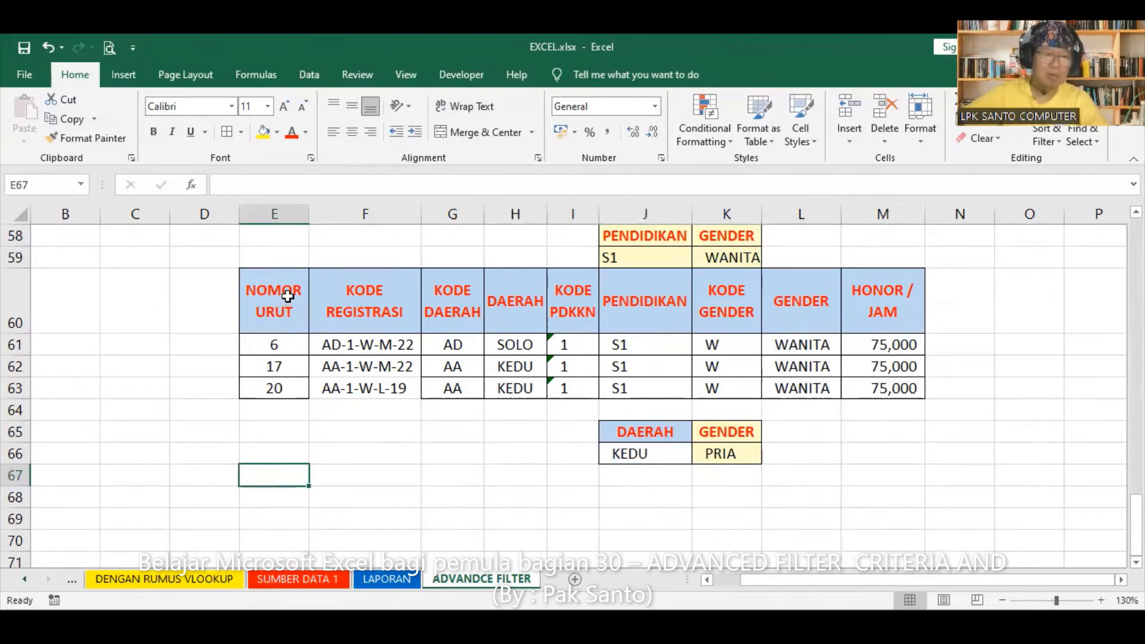
{"action": "left_click", "coordinate": [263, 131]}
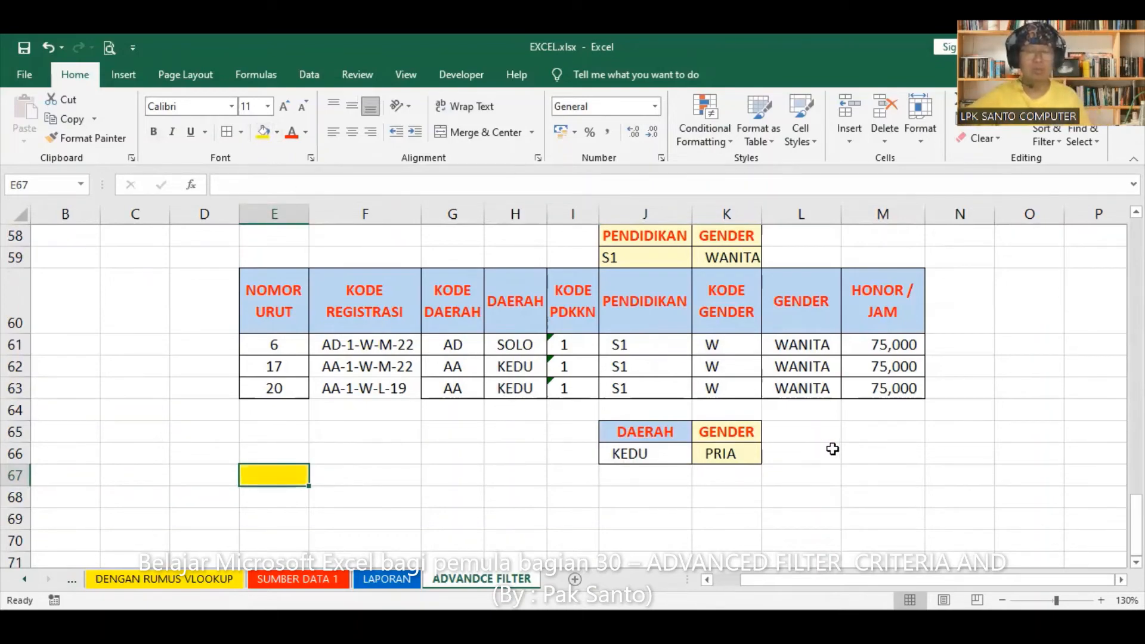
Start an Advanced Filter on the source table E3:M23 with the results copied to another location
{"action": "scroll", "coordinate": [832, 449], "scroll_direction": "up", "scroll_amount": 18}
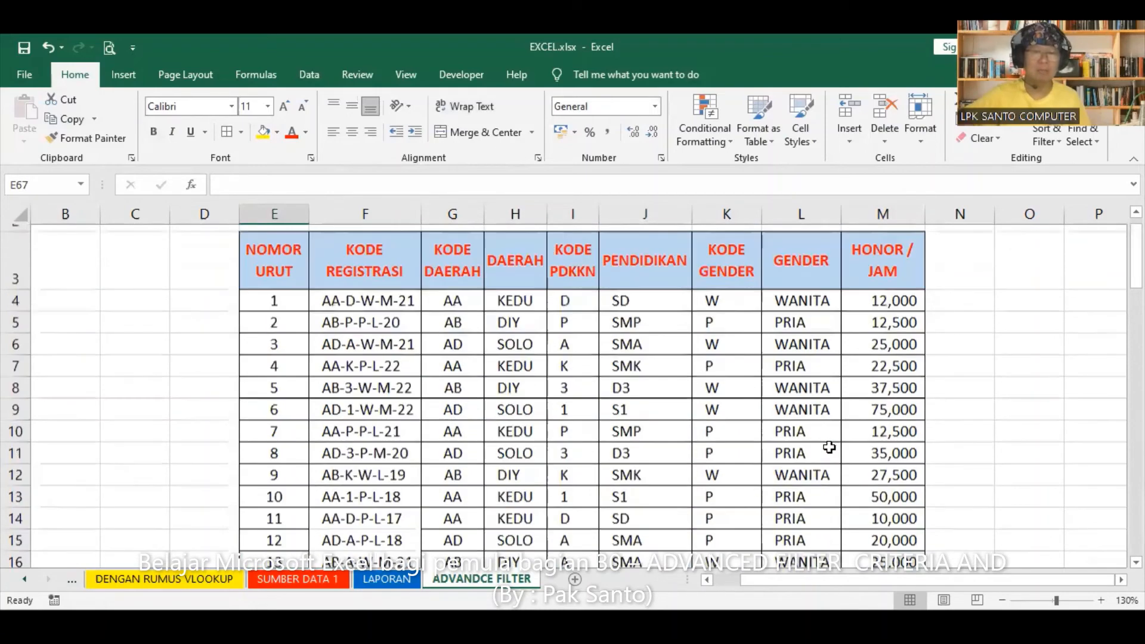
{"action": "scroll", "coordinate": [830, 452], "scroll_direction": "down", "scroll_amount": 2}
{"action": "left_click", "coordinate": [636, 387]}
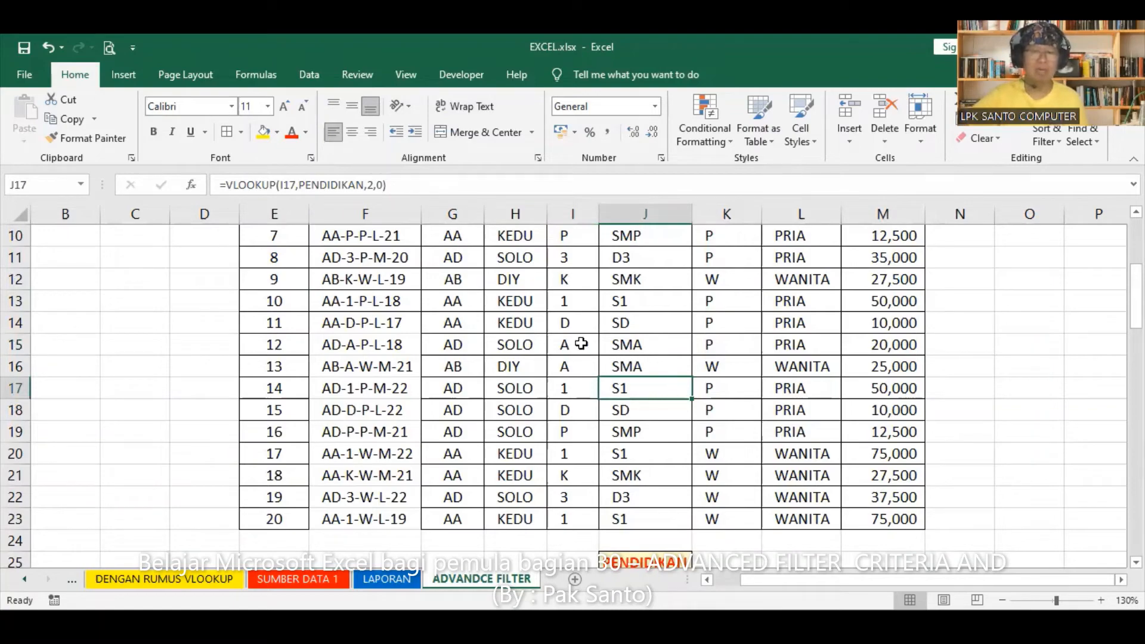
{"action": "scroll", "coordinate": [556, 345], "scroll_direction": "up", "scroll_amount": 3}
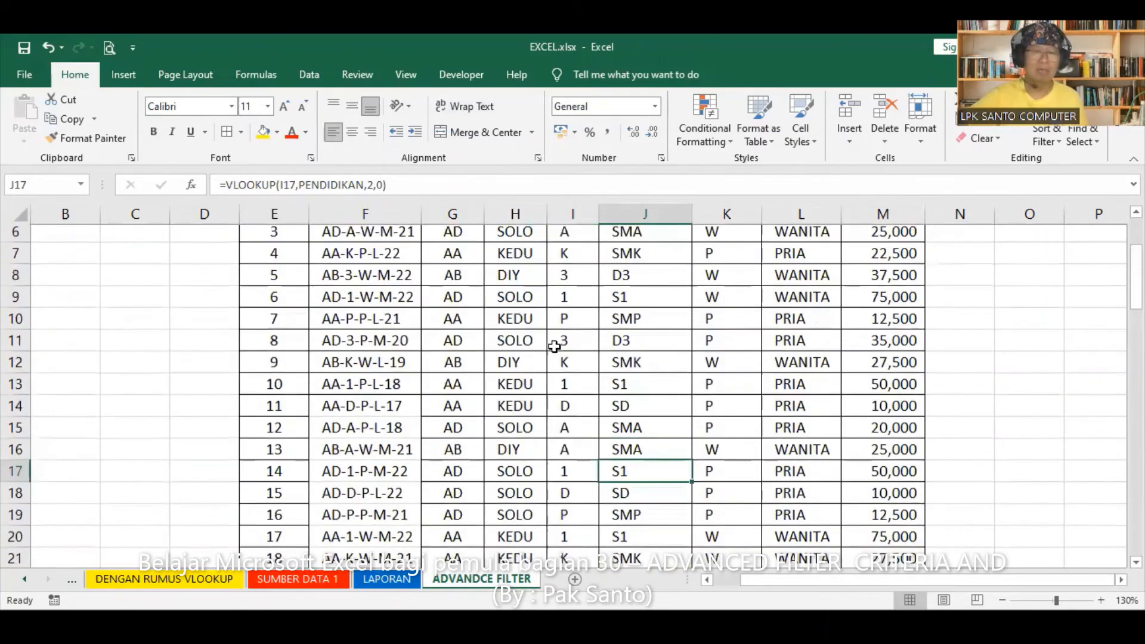
{"action": "left_click", "coordinate": [433, 408]}
{"action": "left_click", "coordinate": [729, 405]}
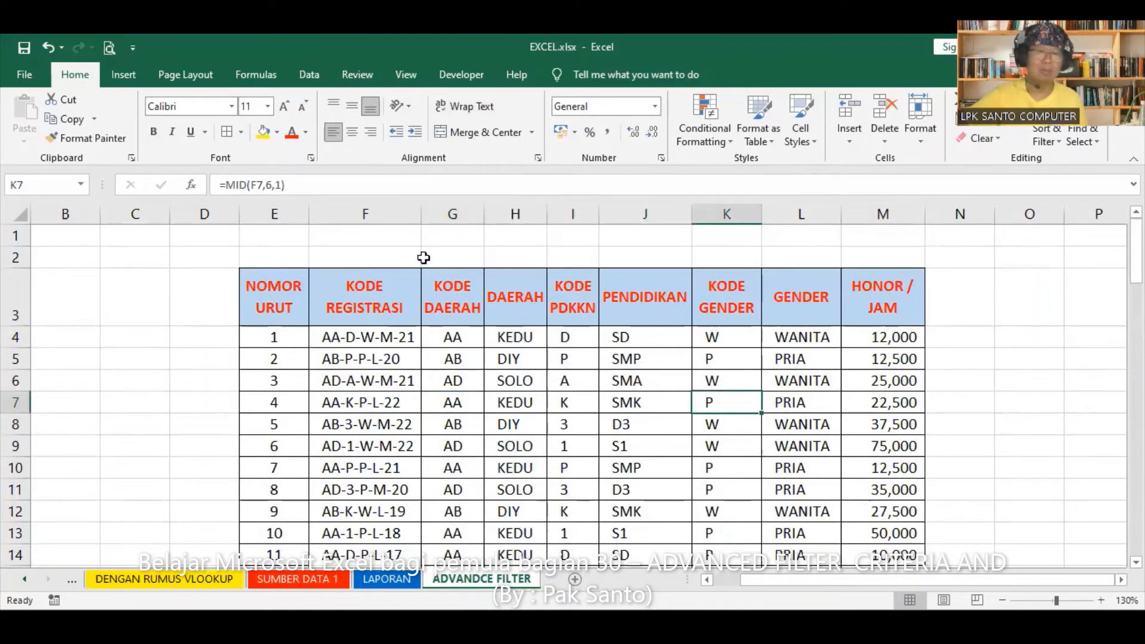
{"action": "left_click", "coordinate": [307, 74]}
{"action": "left_click", "coordinate": [493, 143]}
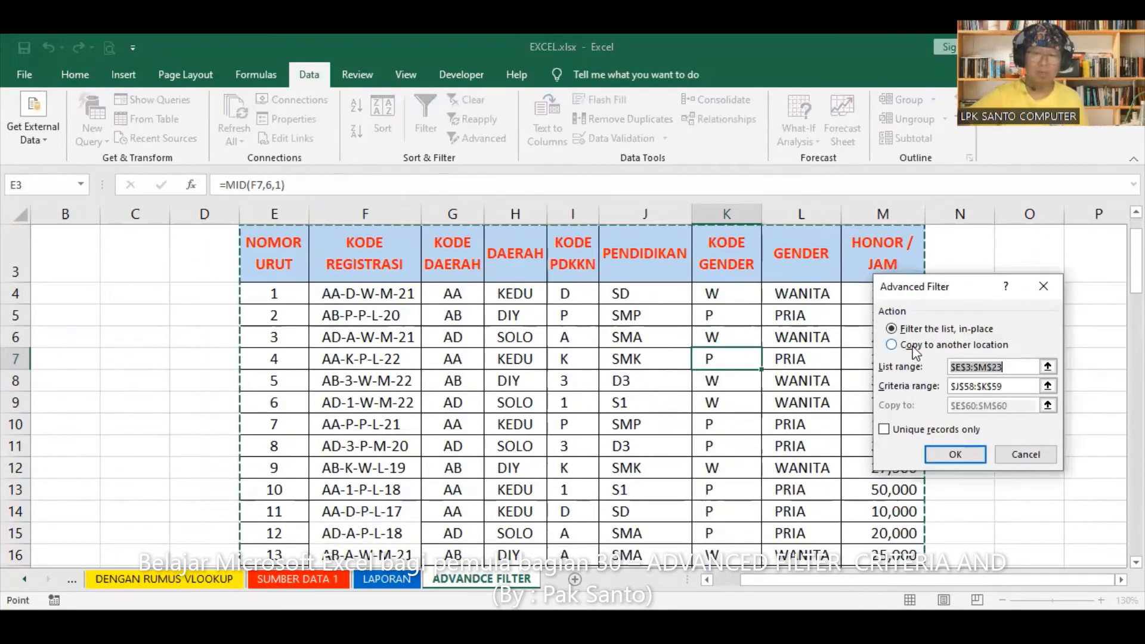
{"action": "left_click", "coordinate": [899, 346]}
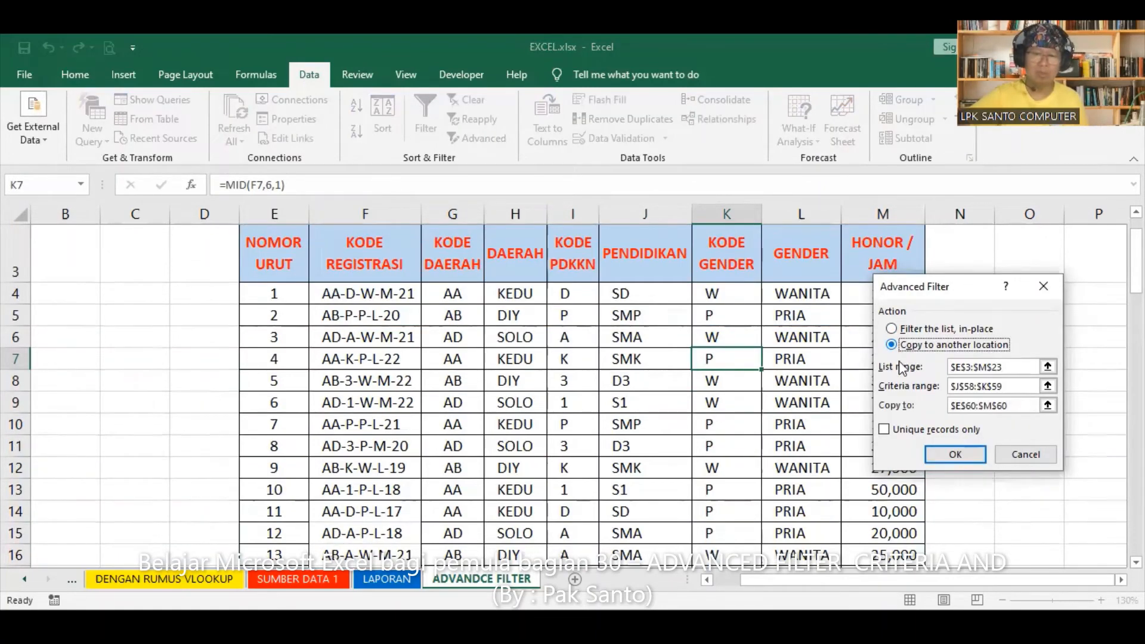
Clear the previous criteria and copy-to ranges, and set the criteria range to the DAERAH and GENDER block J65:K66
{"action": "left_click", "coordinate": [974, 391]}
{"action": "left_click_drag", "start_coordinate": [974, 391], "coordinate": [918, 394]}
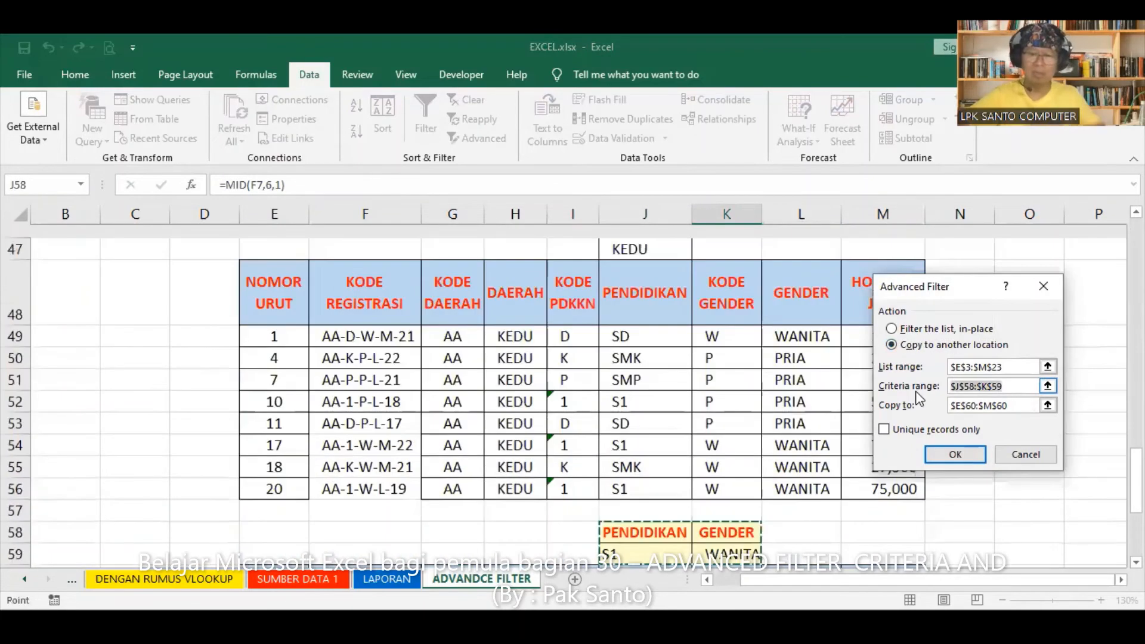
{"action": "key", "text": "Delete"}
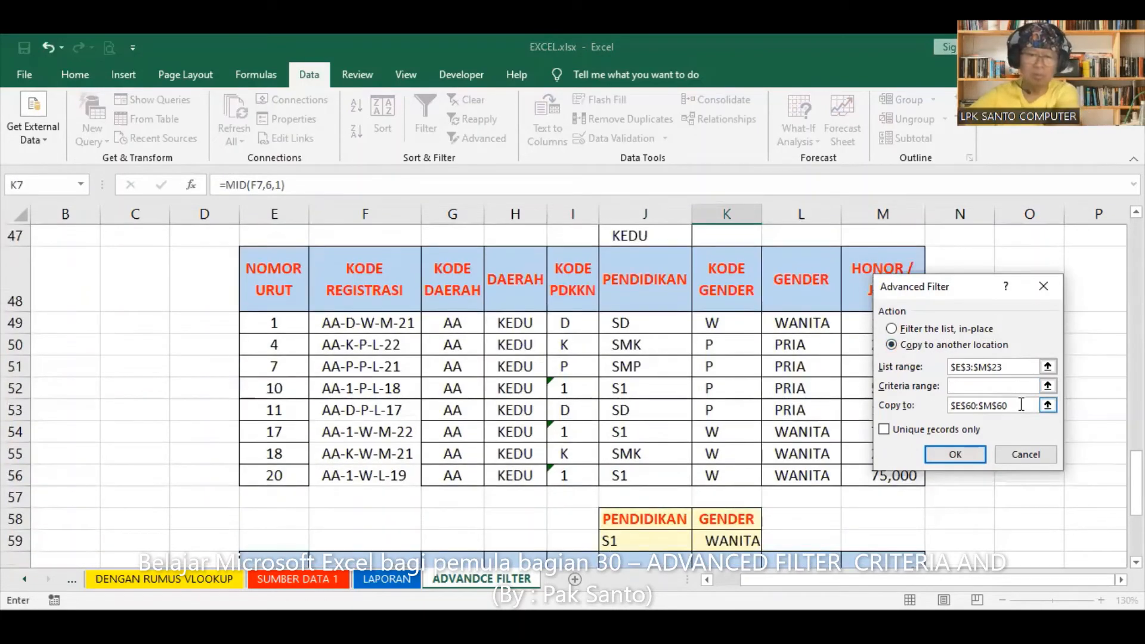
{"action": "left_click_drag", "start_coordinate": [1013, 405], "coordinate": [927, 402]}
{"action": "key", "text": "Delete"}
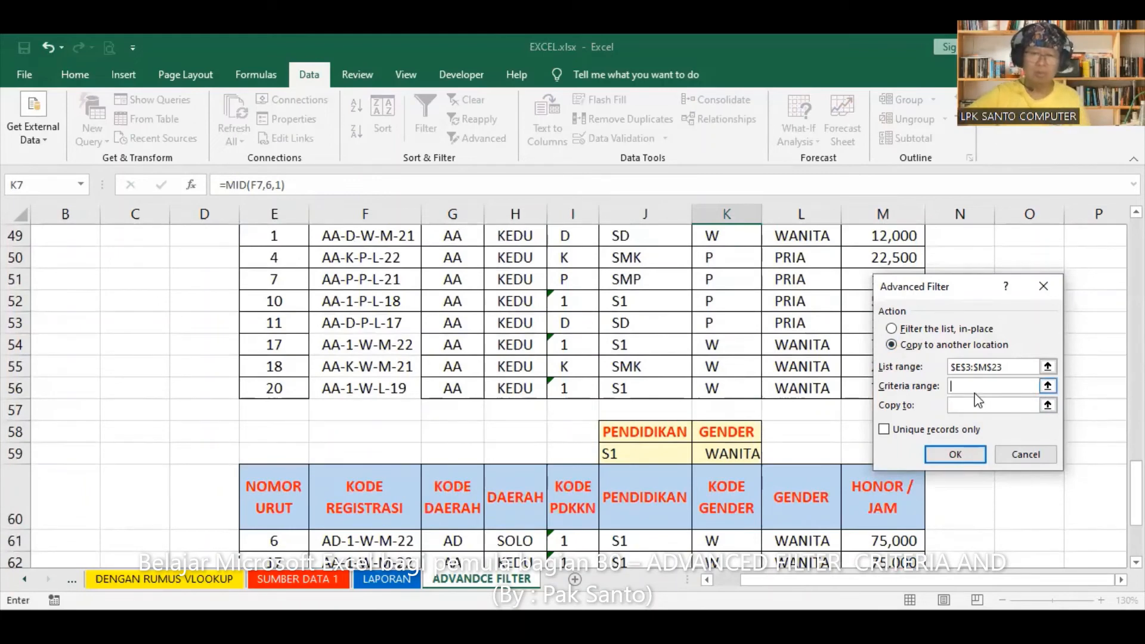
{"action": "scroll", "coordinate": [628, 387], "scroll_direction": "down", "scroll_amount": 2}
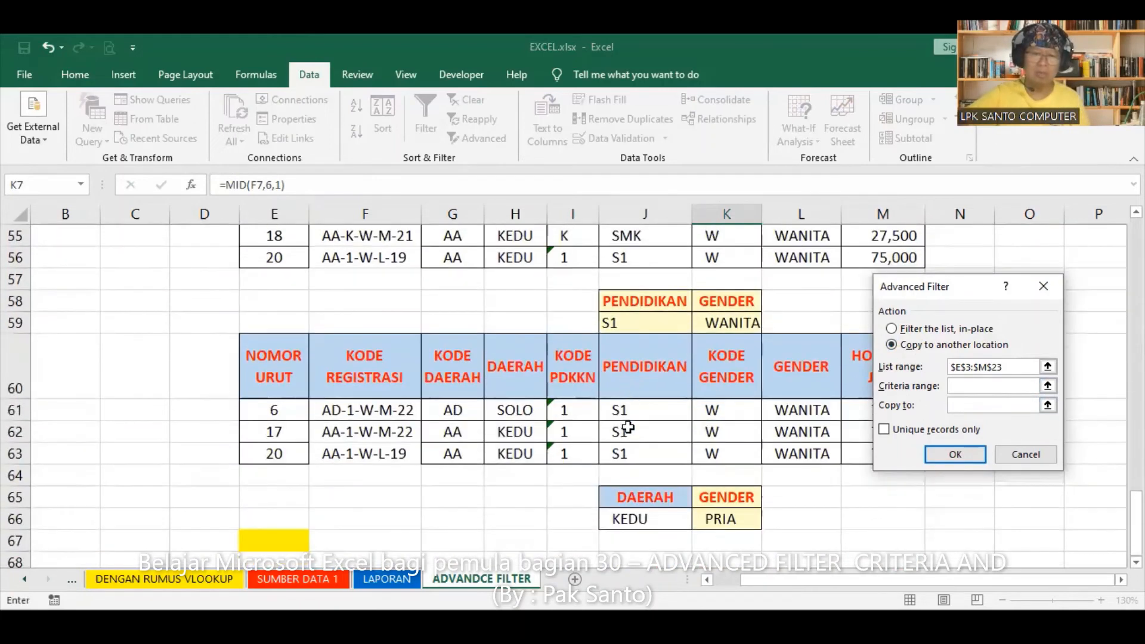
{"action": "left_click", "coordinate": [643, 497]}
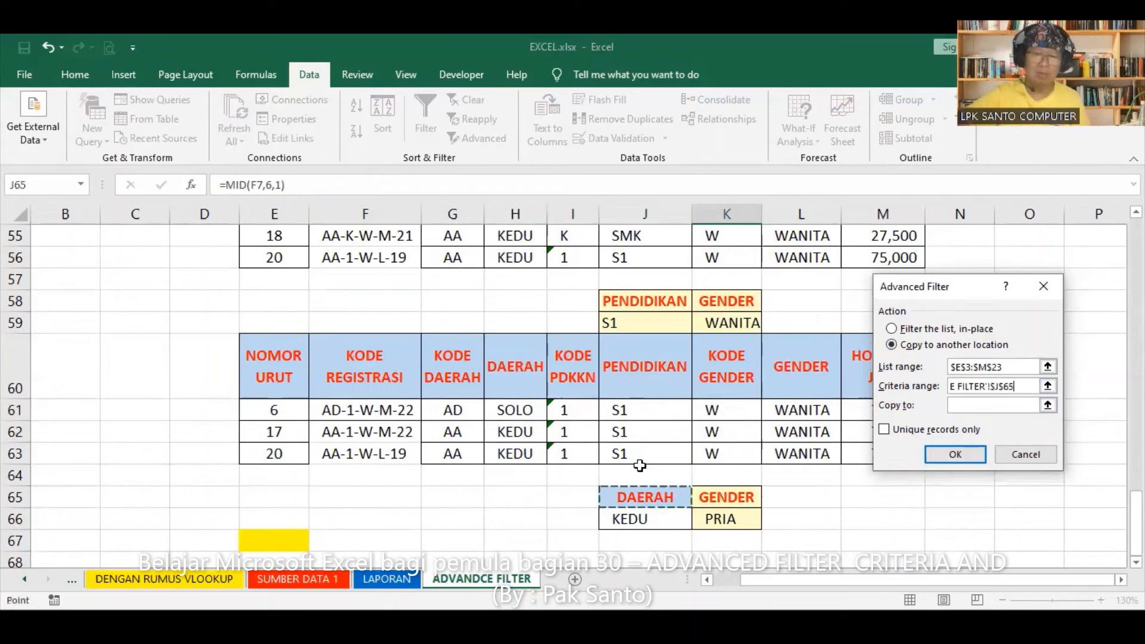
{"action": "left_click_drag", "start_coordinate": [643, 497], "coordinate": [726, 518]}
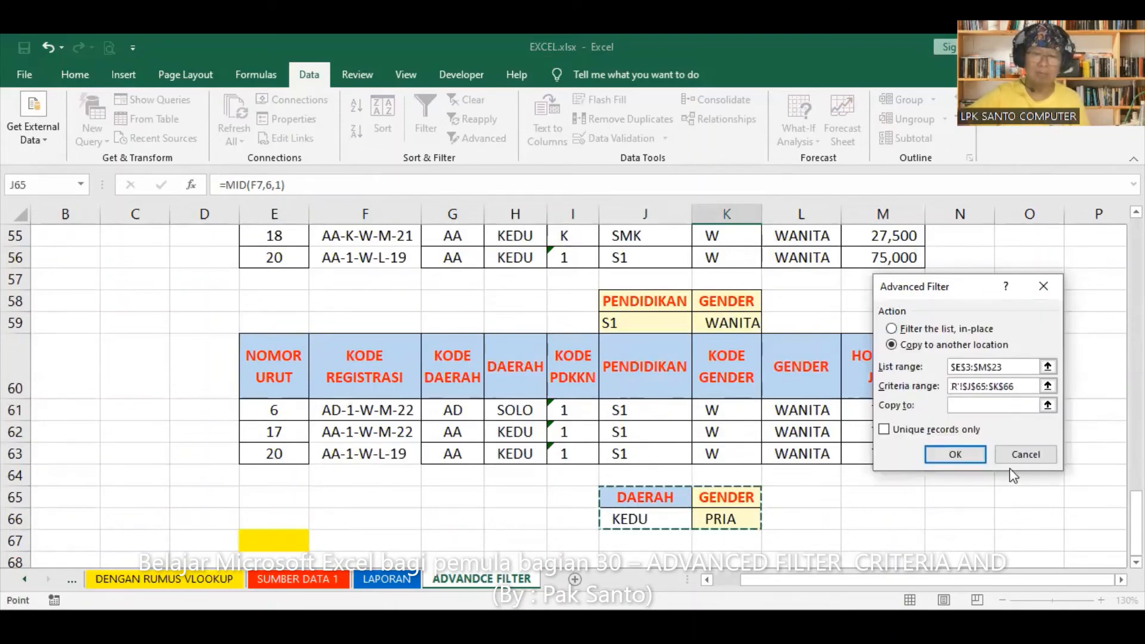
Set the copy destination to the yellow cell E67 and run the Advanced Filter
{"action": "left_click", "coordinate": [991, 406]}
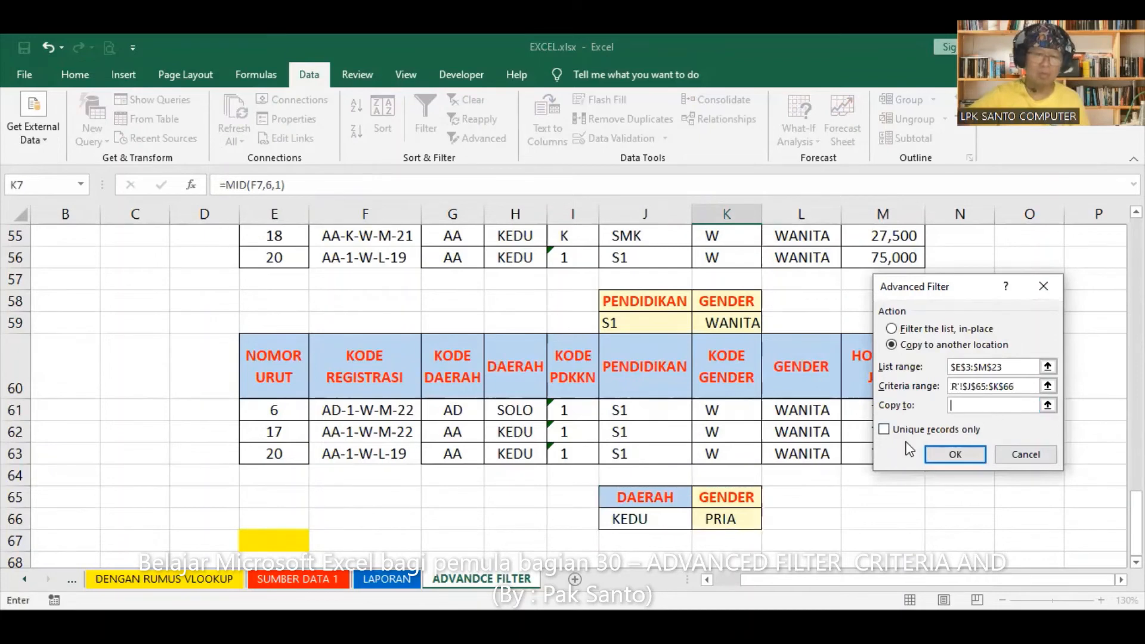
{"action": "left_click", "coordinate": [274, 540]}
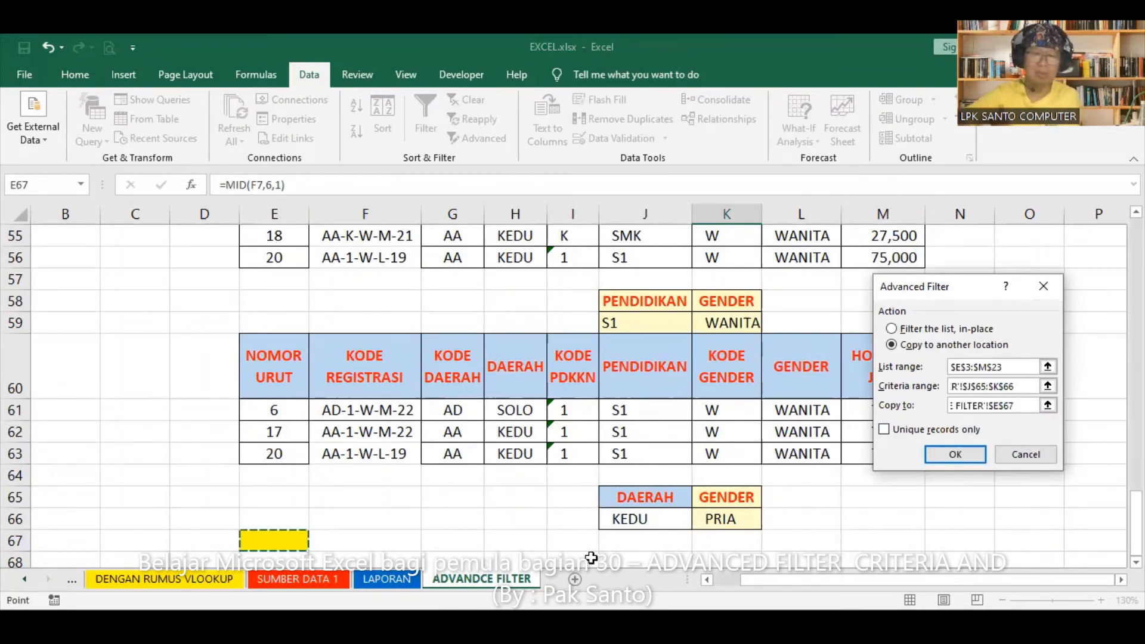
{"action": "left_click", "coordinate": [961, 452]}
{"action": "scroll", "coordinate": [825, 432], "scroll_direction": "down", "scroll_amount": 10}
{"action": "scroll", "coordinate": [824, 437], "scroll_direction": "down", "scroll_amount": 8}
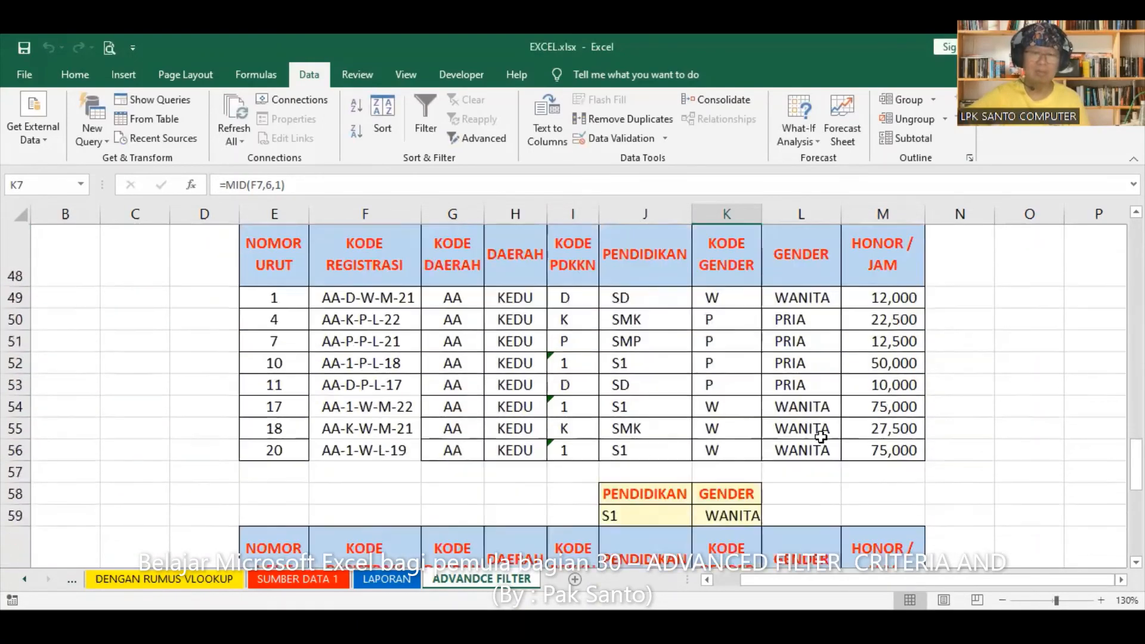